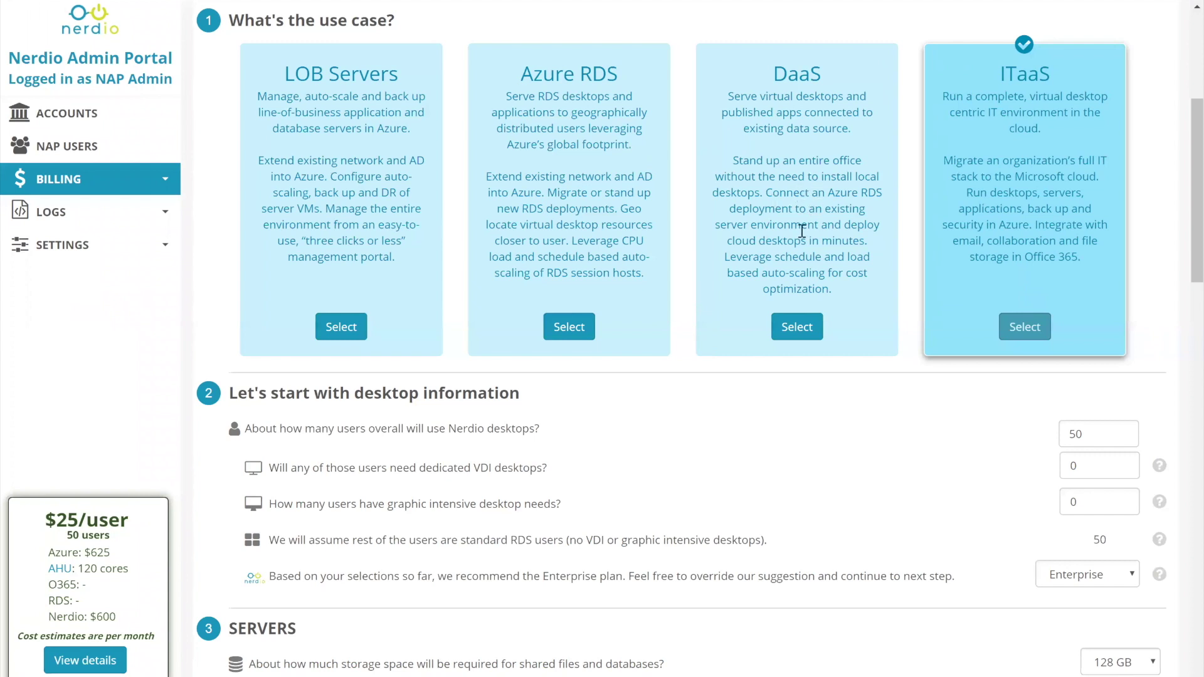
# Choose DaaS for 25 users with 5 dedicated VDI desktops, 25 Office 365 E3 licenses and purchased RDS licenses
pyautogui.click(797, 328)
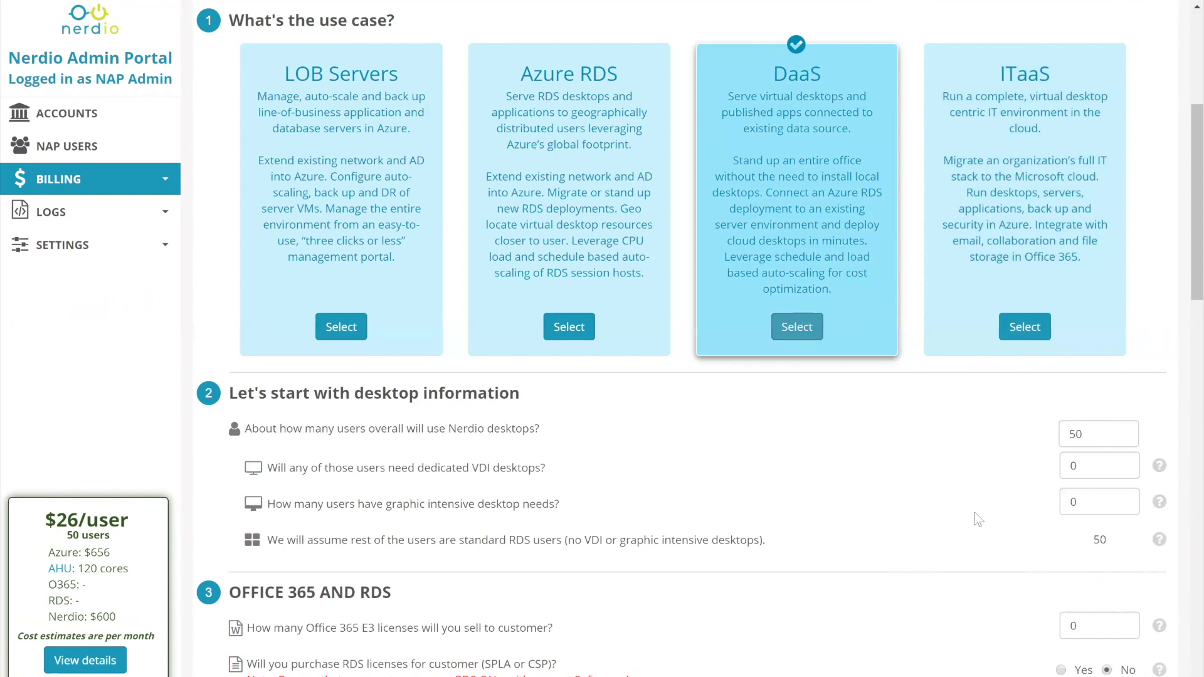
pyautogui.doubleClick(1073, 502)
pyautogui.doubleClick(1094, 433)
pyautogui.write('2')
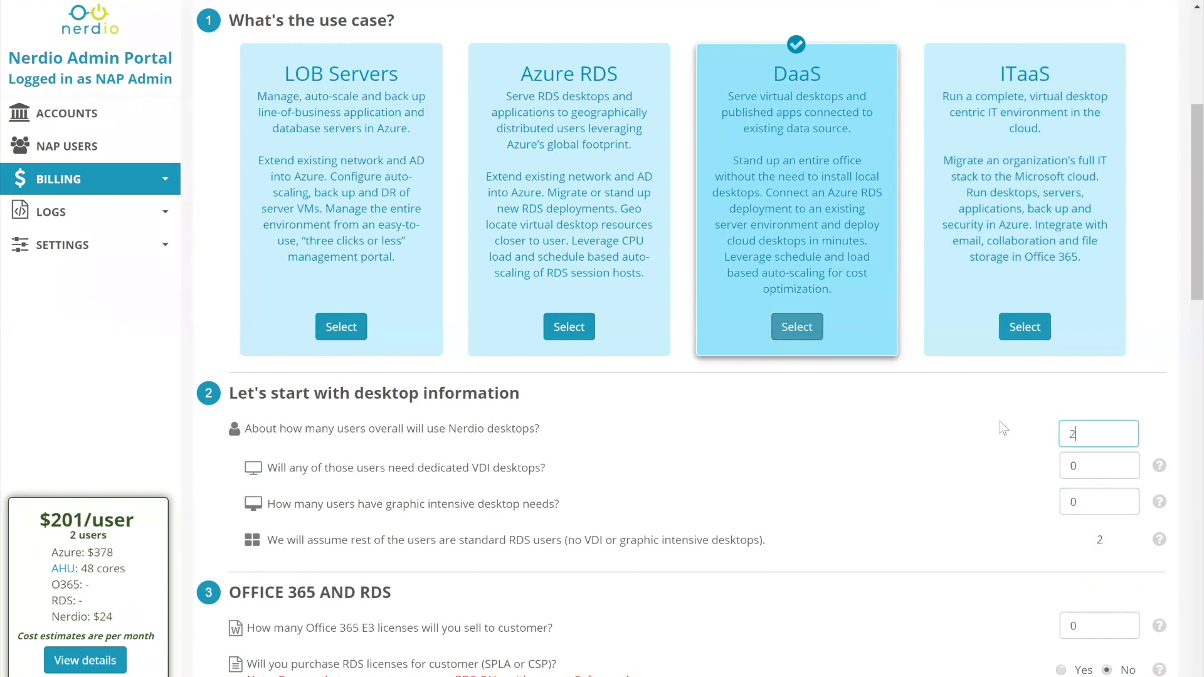
pyautogui.write('5')
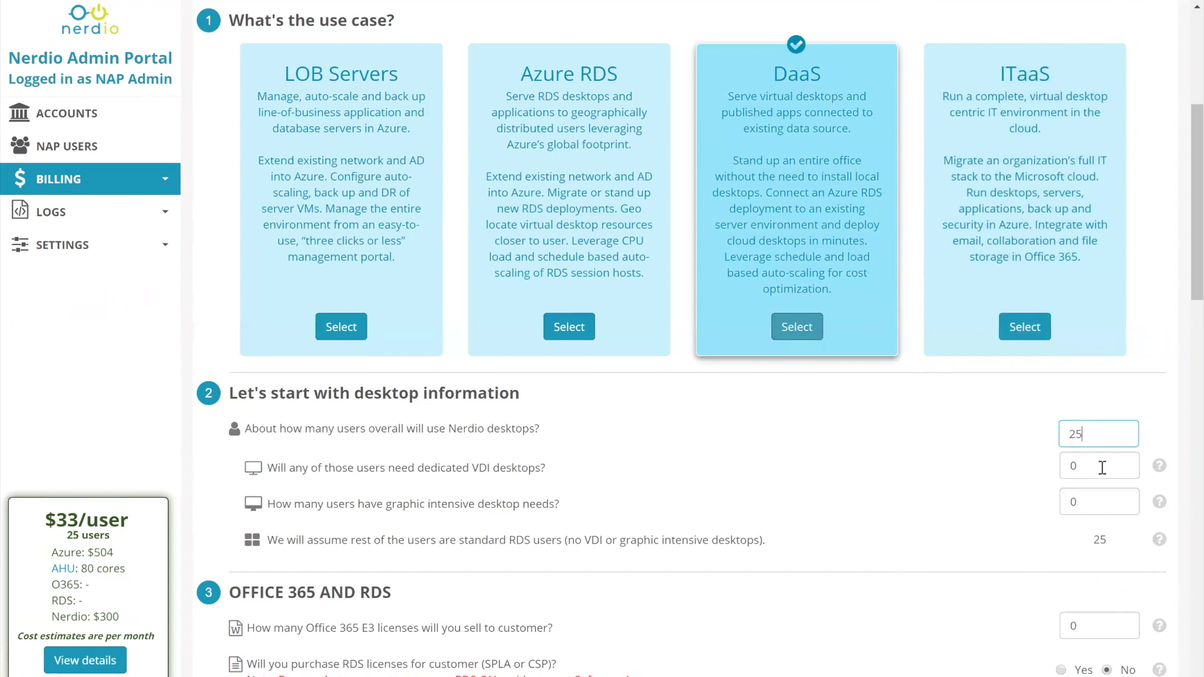
pyautogui.doubleClick(1102, 479)
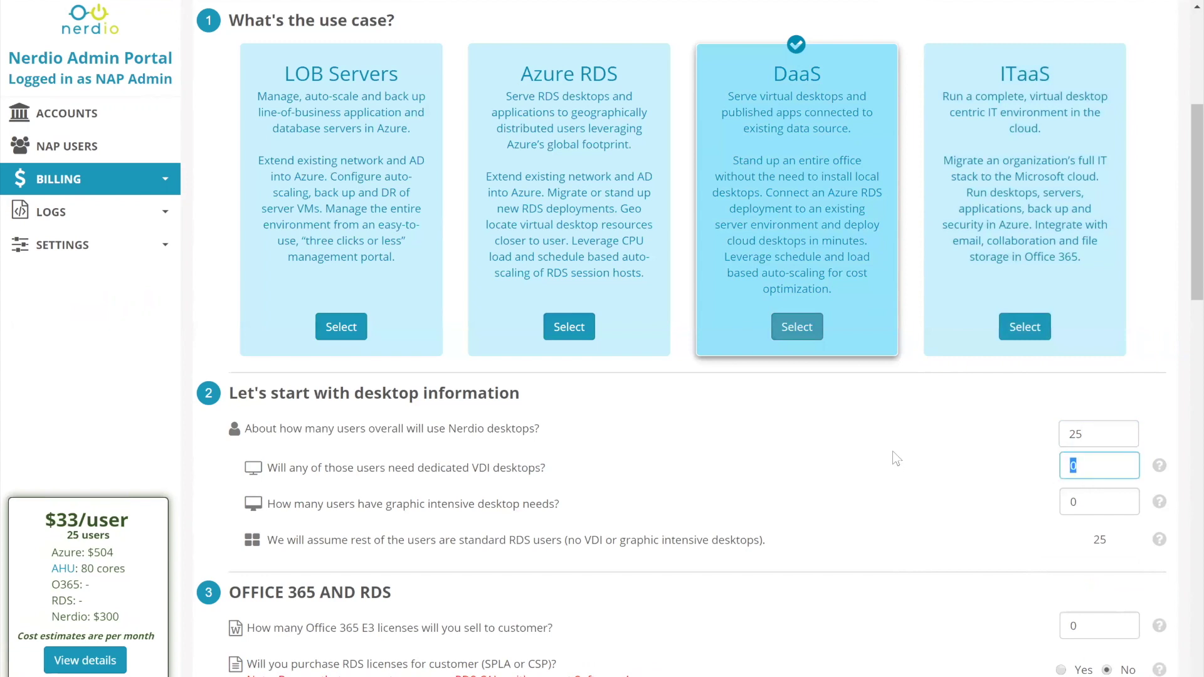
pyautogui.write('5')
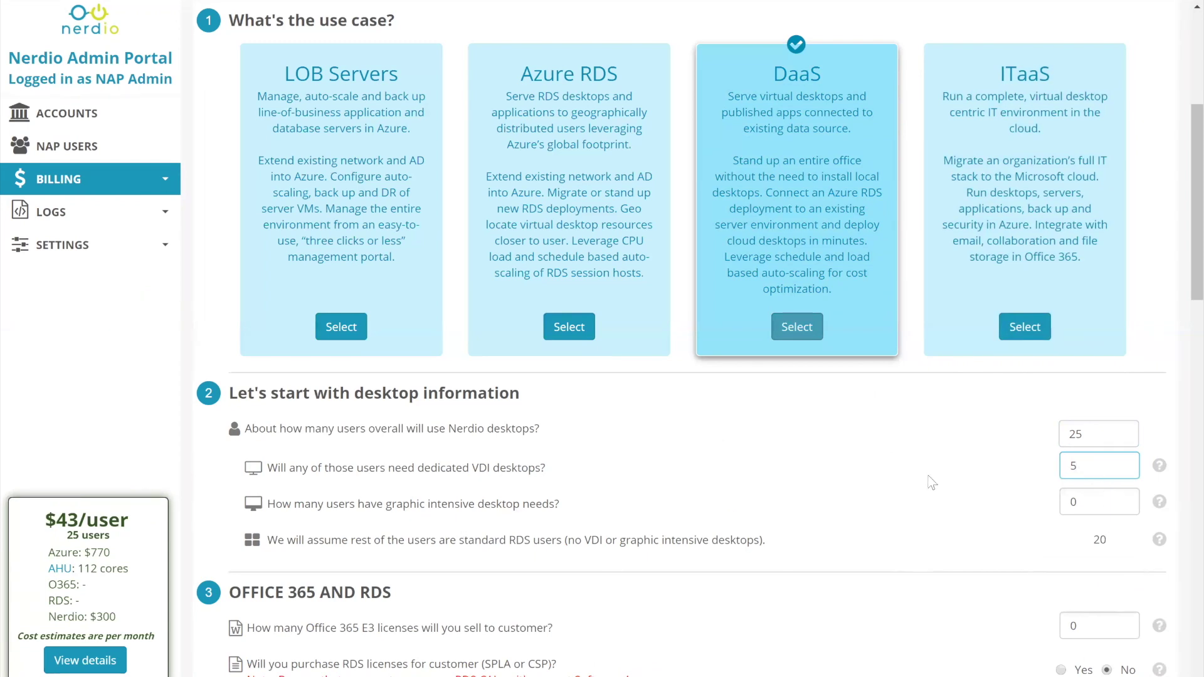
pyautogui.scroll(-3, 909, 468)
pyautogui.click(1101, 467)
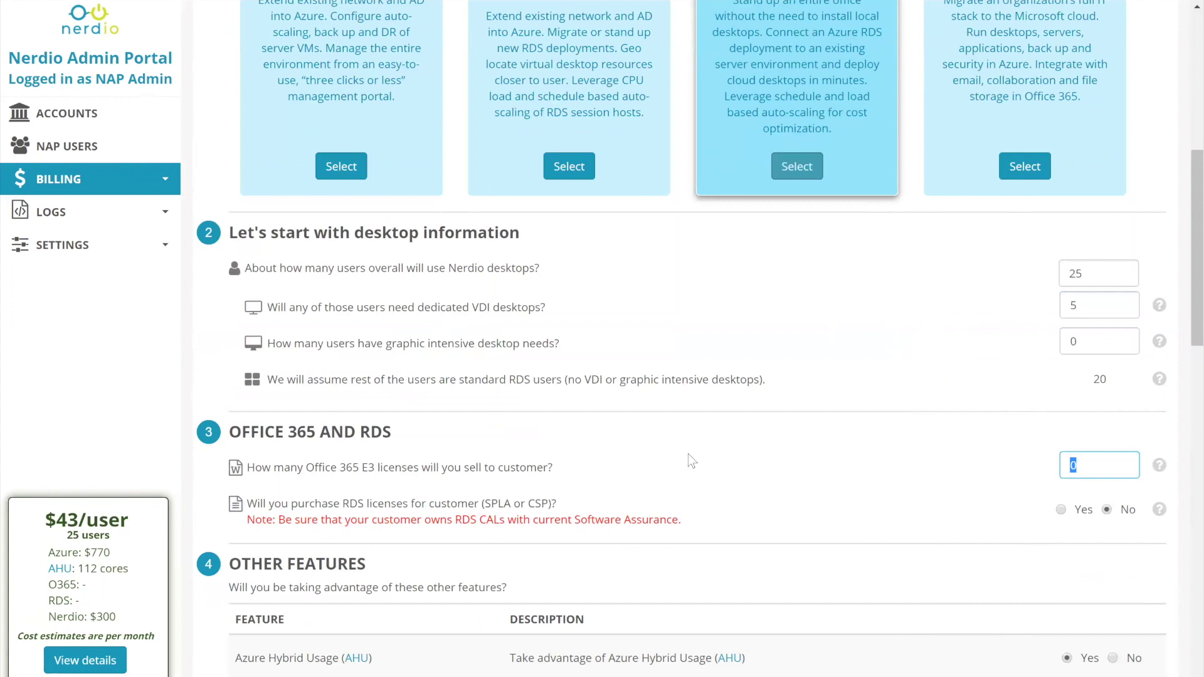
pyautogui.write('25')
pyautogui.click(1062, 510)
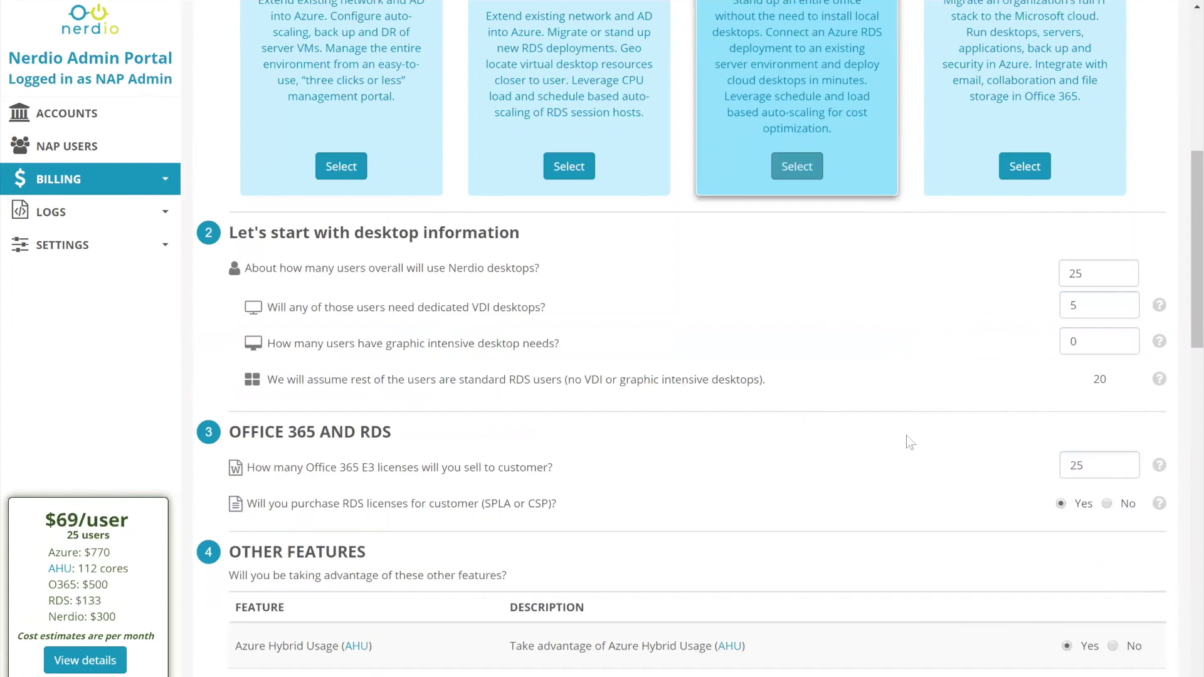
pyautogui.scroll(-1, 773, 450)
pyautogui.scroll(-1, 773, 450)
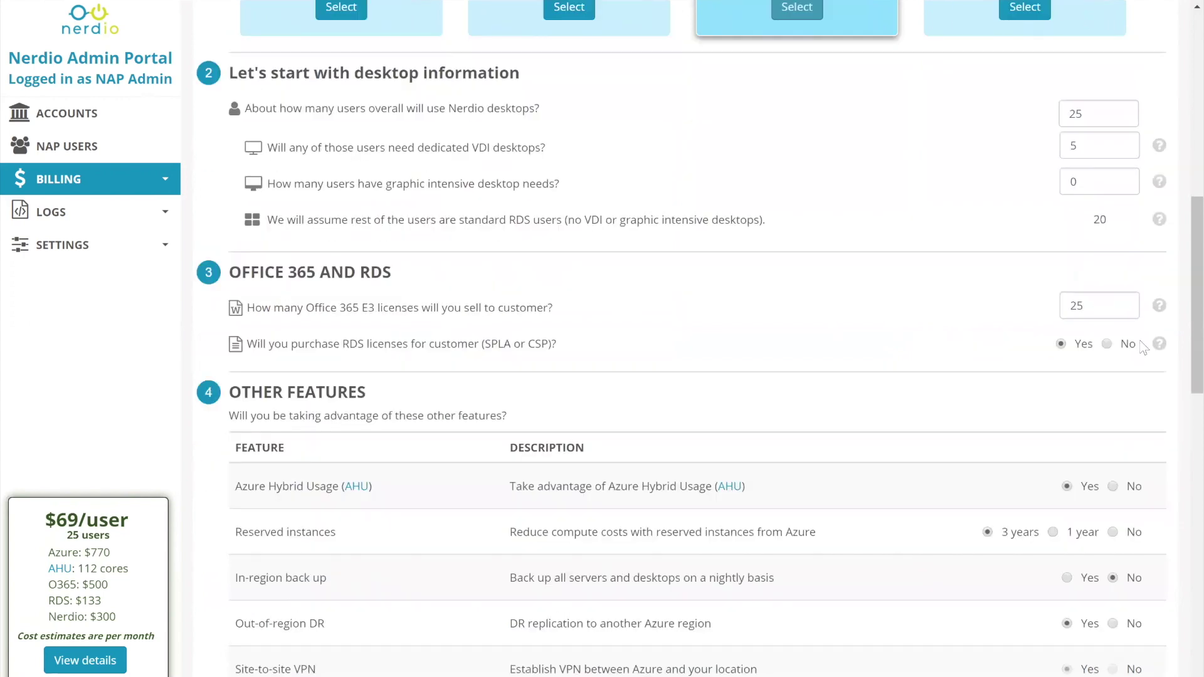
pyautogui.scroll(-1, 774, 449)
pyautogui.scroll(-1, 532, 361)
pyautogui.scroll(-1, 773, 450)
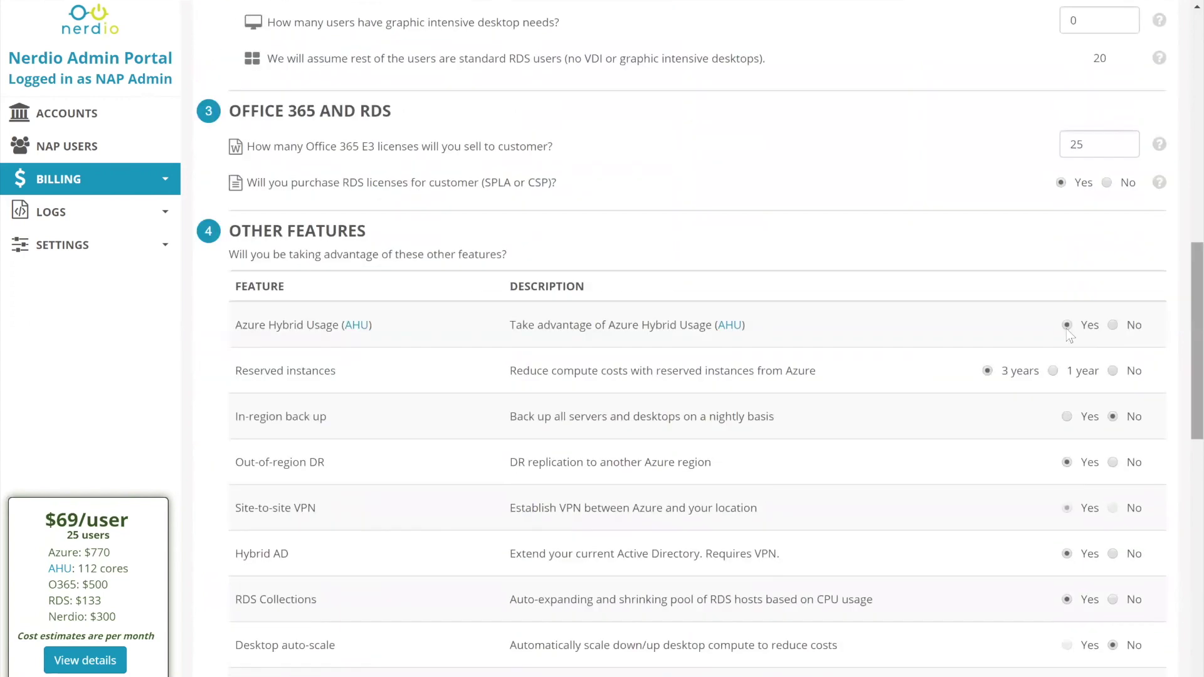
# Set Azure Hybrid Usage to No, reserved instances to 1 year, and in-region backup to Yes
pyautogui.click(1112, 325)
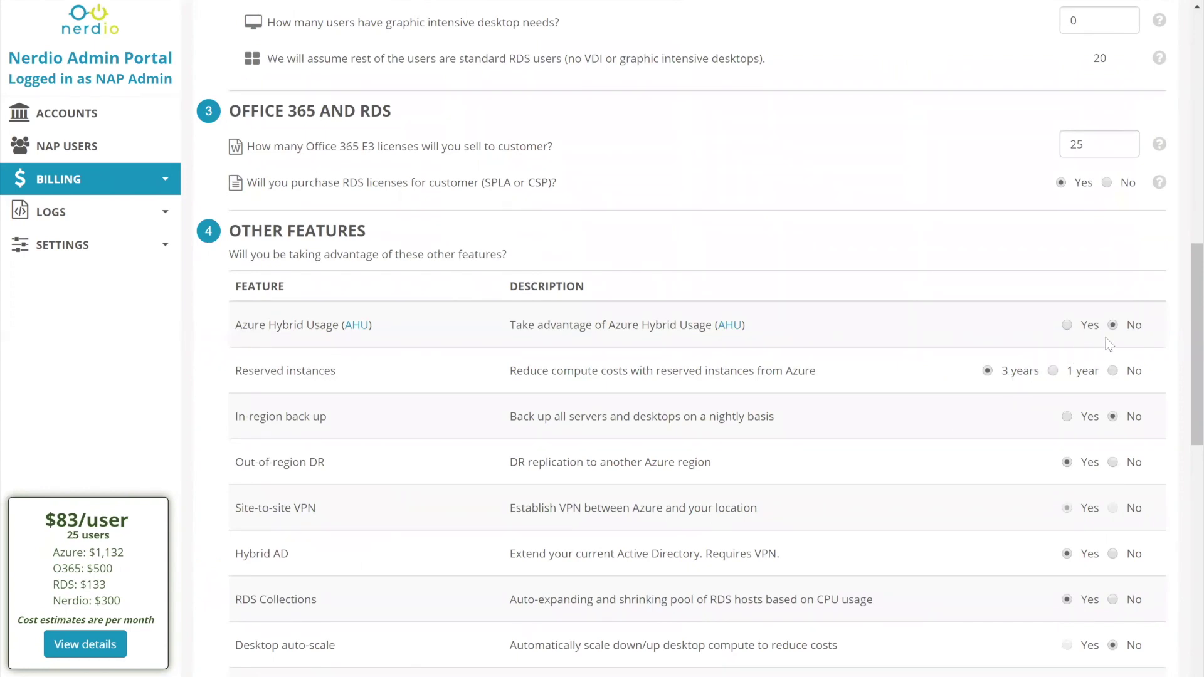
pyautogui.click(1054, 371)
pyautogui.click(1067, 417)
pyautogui.scroll(3, 686, 402)
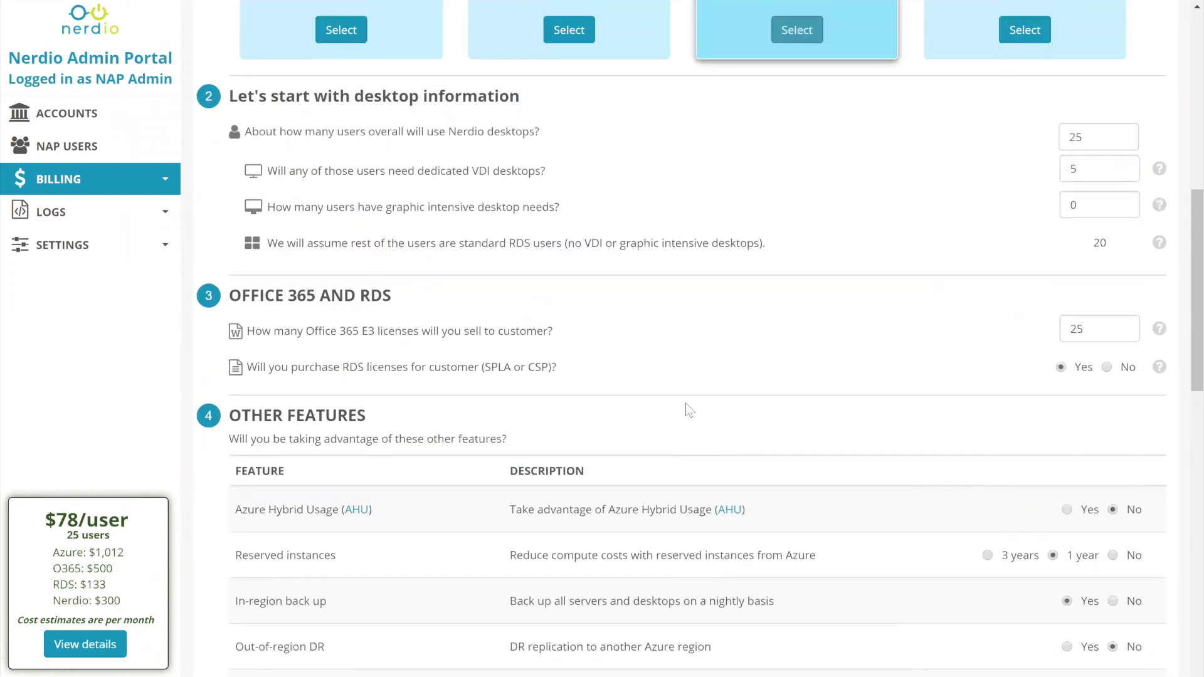
pyautogui.scroll(1, 686, 403)
pyautogui.scroll(1, 686, 409)
pyautogui.scroll(1, 685, 410)
pyautogui.scroll(-3, 685, 410)
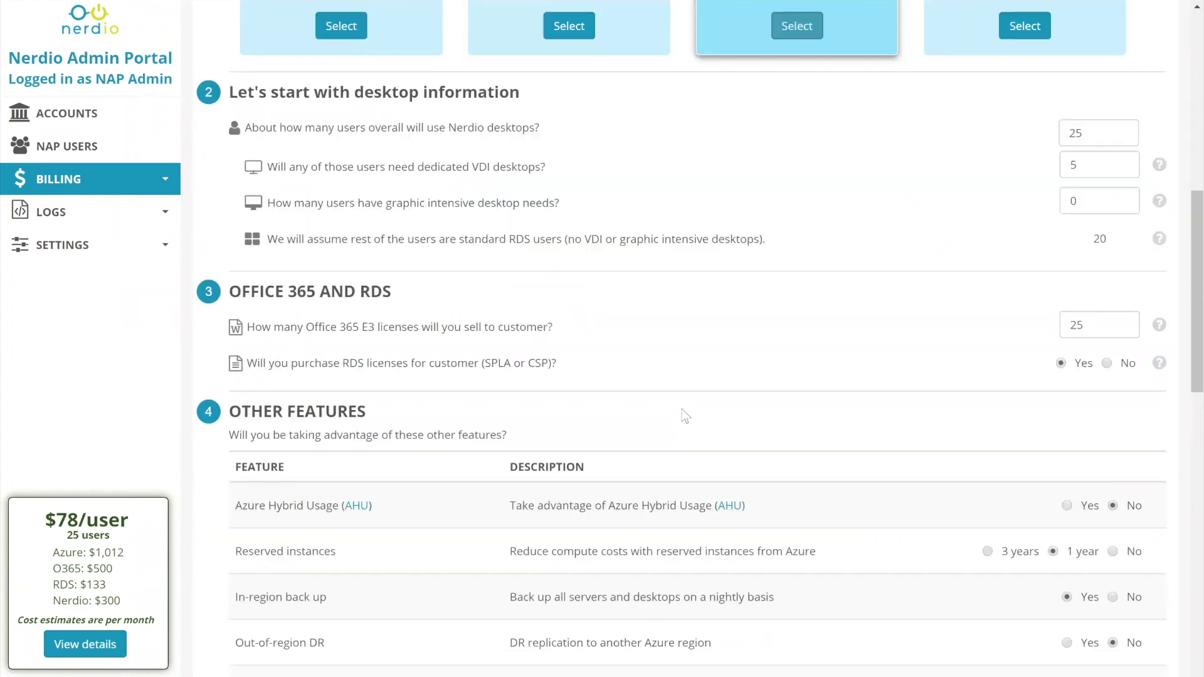
pyautogui.scroll(-1, 675, 397)
pyautogui.scroll(-3, 674, 377)
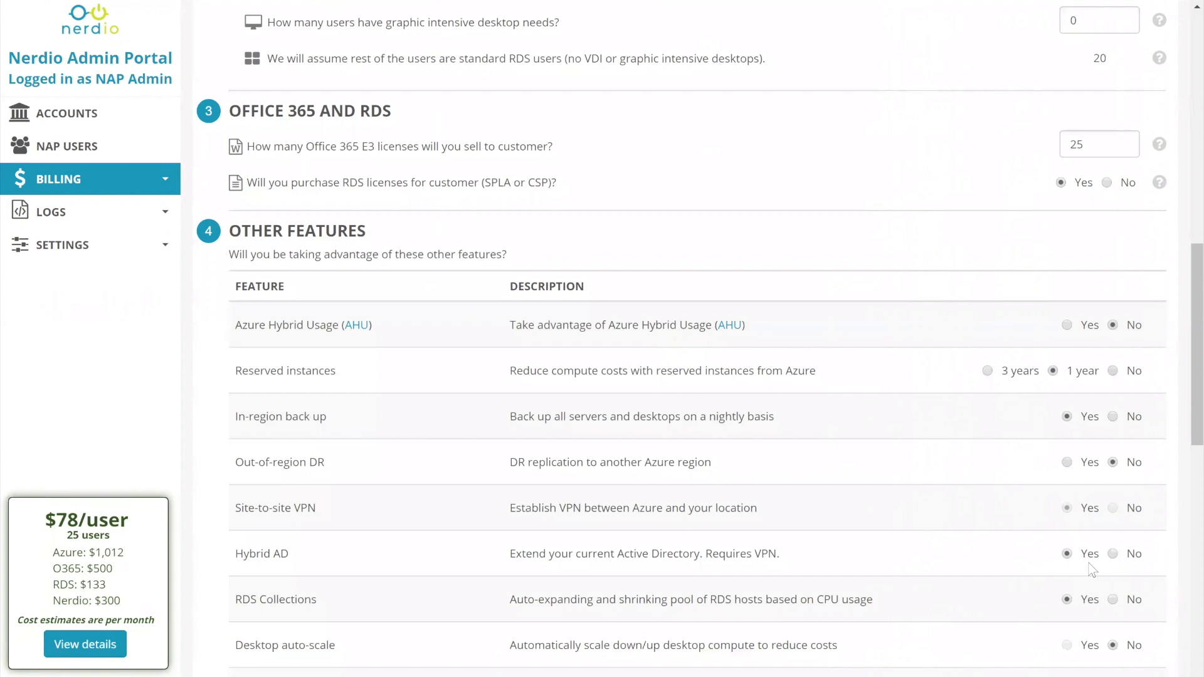
pyautogui.moveTo(1067, 508)
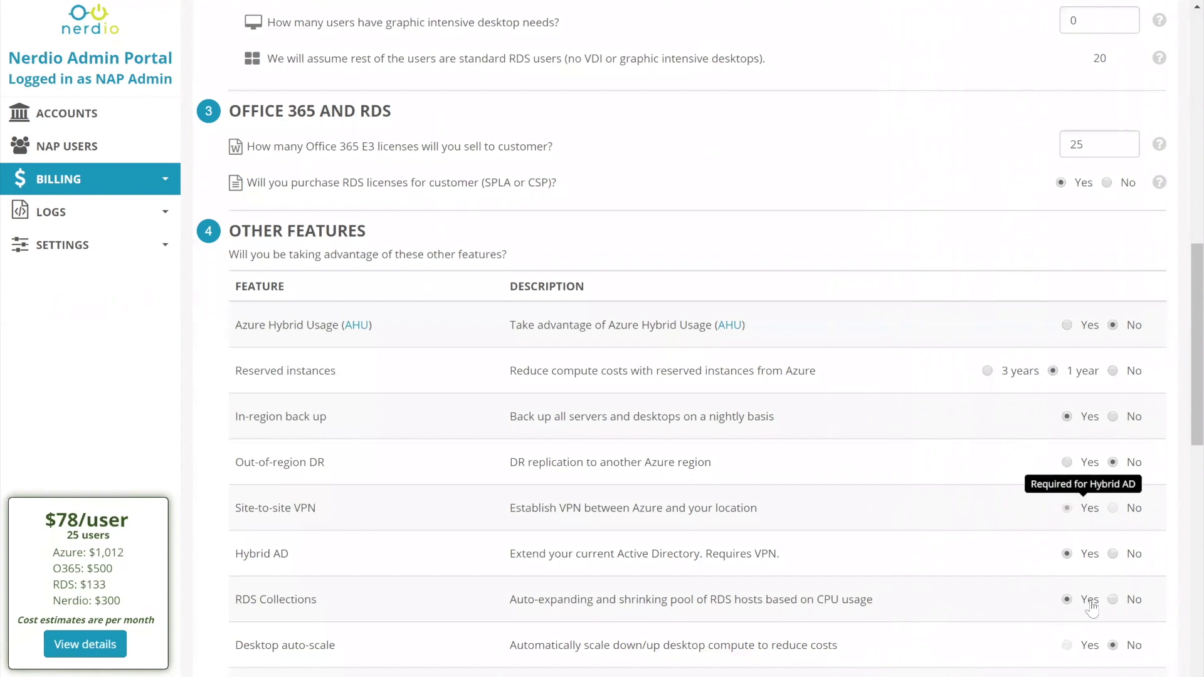
pyautogui.scroll(-1, 1113, 523)
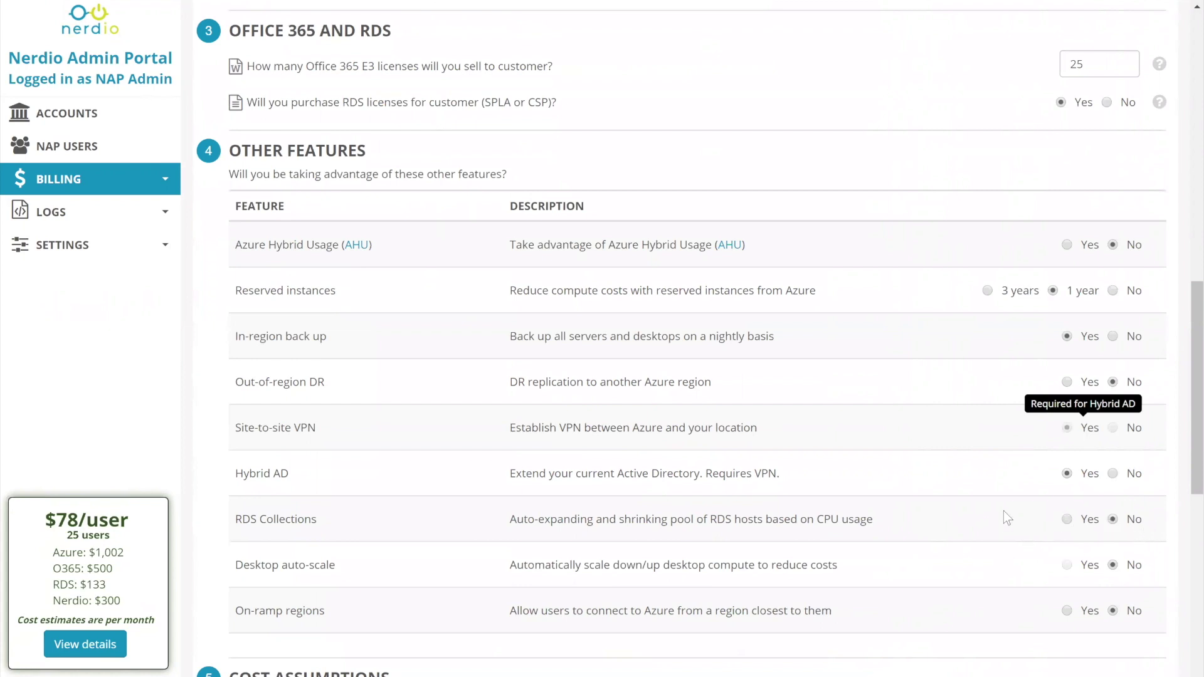
pyautogui.scroll(1, 1004, 511)
pyautogui.scroll(3, 1097, 231)
pyautogui.scroll(1, 1097, 231)
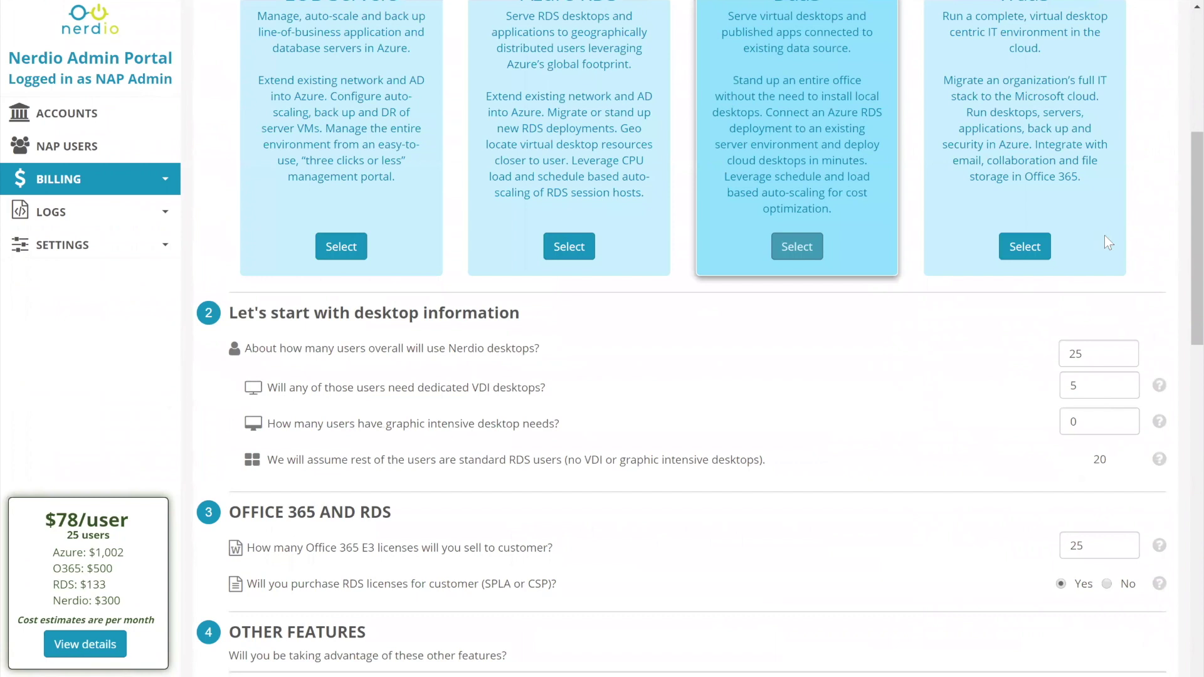
pyautogui.scroll(-2, 1105, 236)
pyautogui.scroll(-1, 1105, 235)
pyautogui.scroll(-3, 1107, 241)
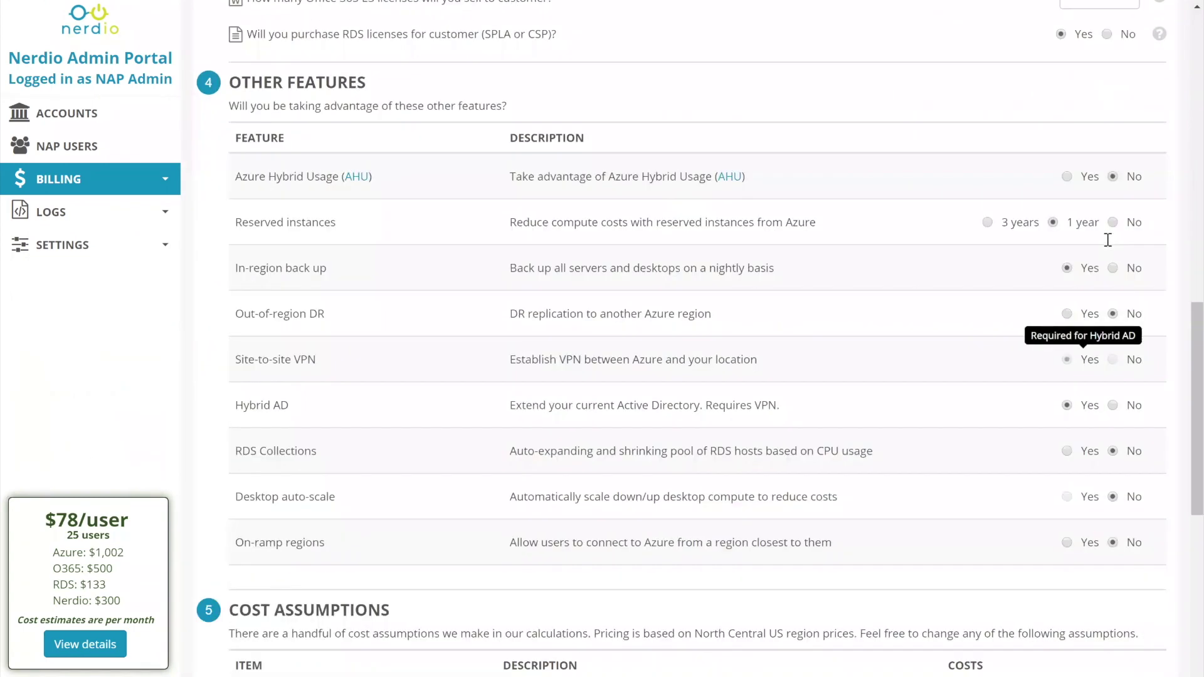
pyautogui.scroll(-1, 1108, 241)
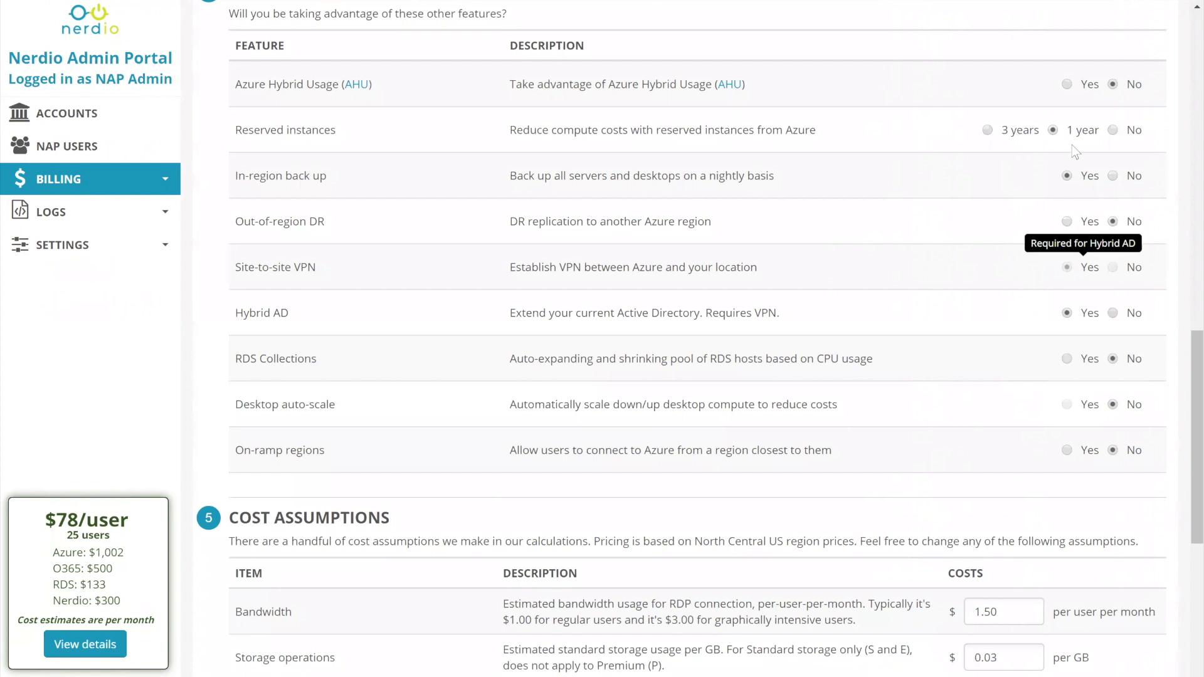
# Set reserved instances to No in the Other Features table
pyautogui.click(1112, 131)
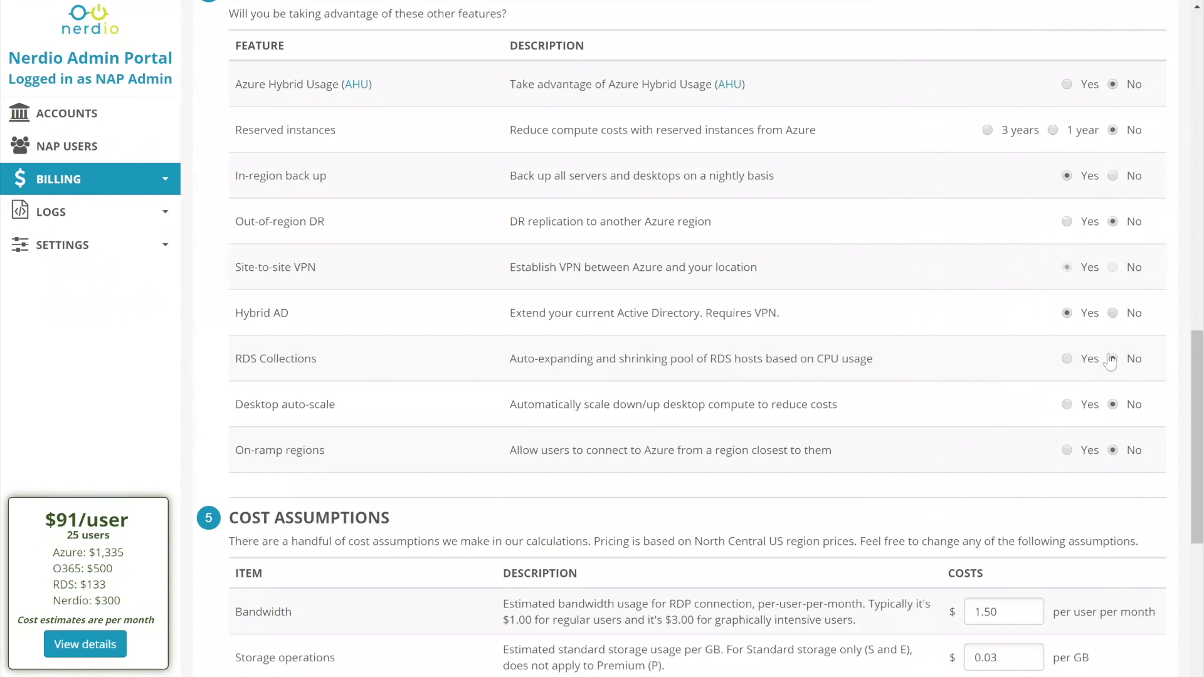
# Enable desktop auto-scale with 15 Work/Life balance and 5 Productivity users
pyautogui.click(1065, 403)
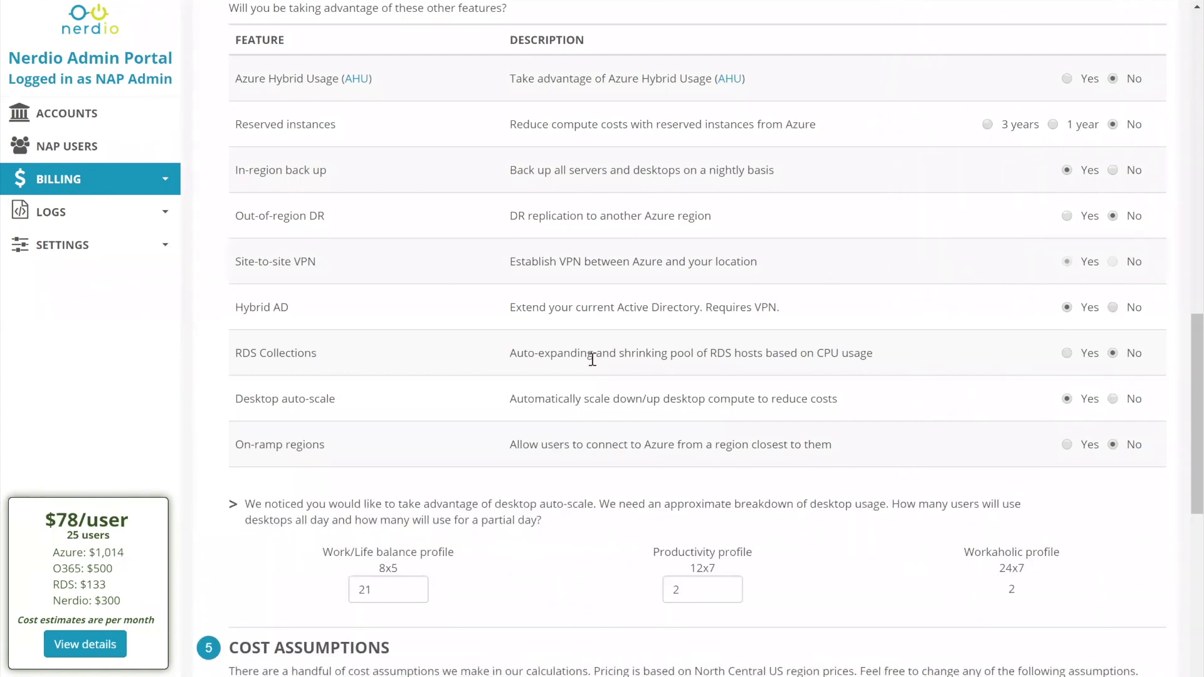
pyautogui.scroll(-1, 380, 443)
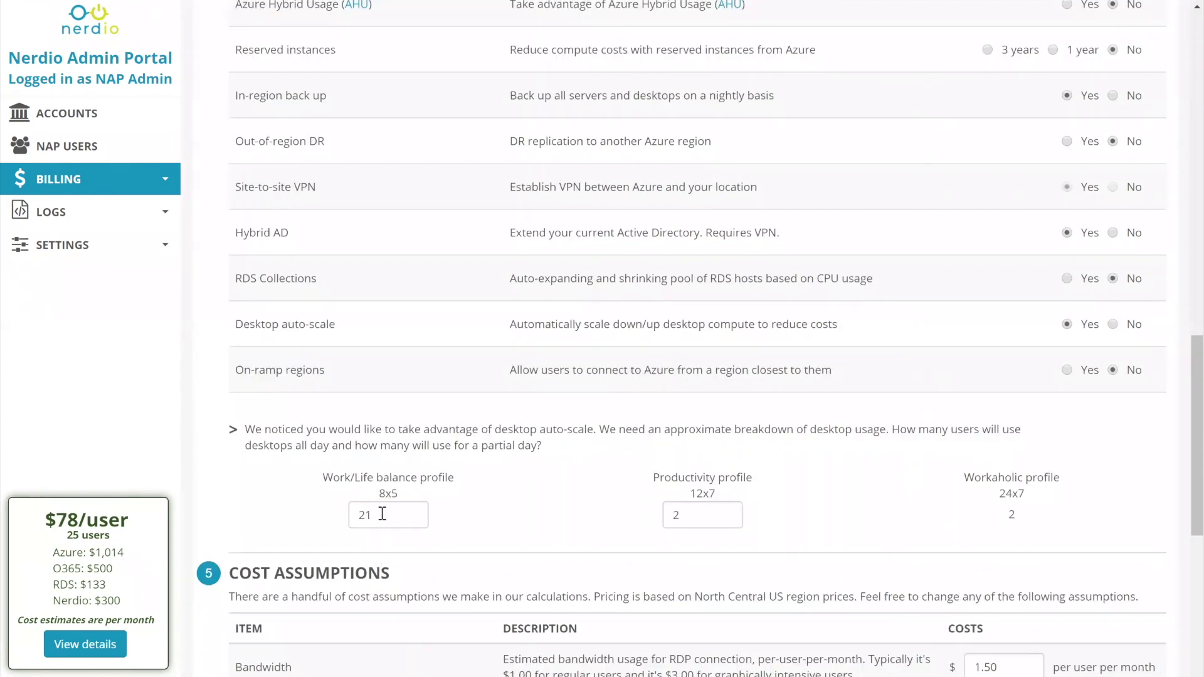
pyautogui.click(382, 514)
pyautogui.moveTo(382, 513); pyautogui.dragTo(348, 514)
pyautogui.click(702, 515)
pyautogui.doubleClick(366, 515)
pyautogui.write('15')
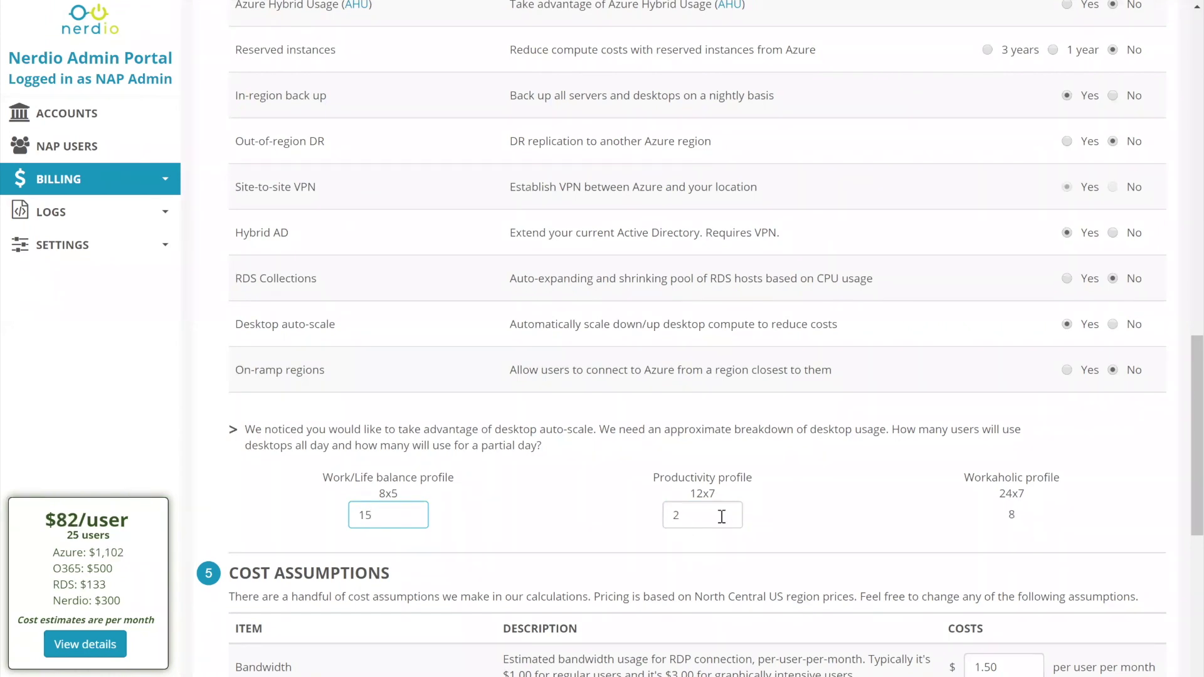
pyautogui.click(715, 514)
pyautogui.doubleClick(682, 518)
pyautogui.write('5')
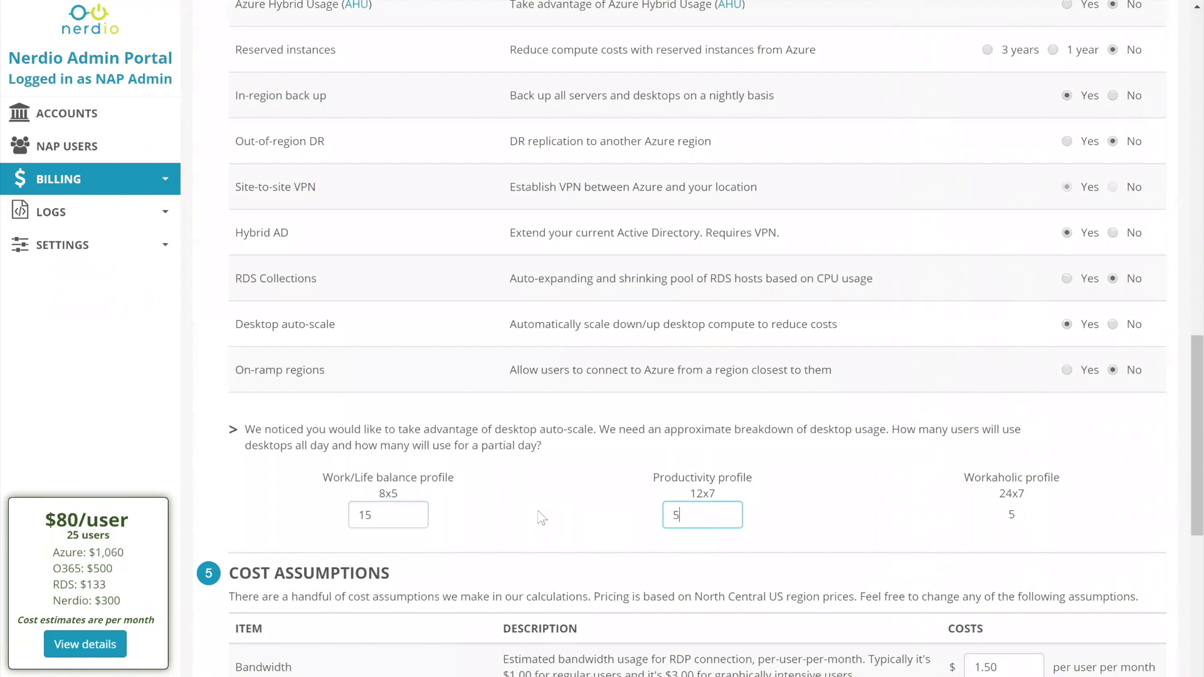
pyautogui.click(774, 511)
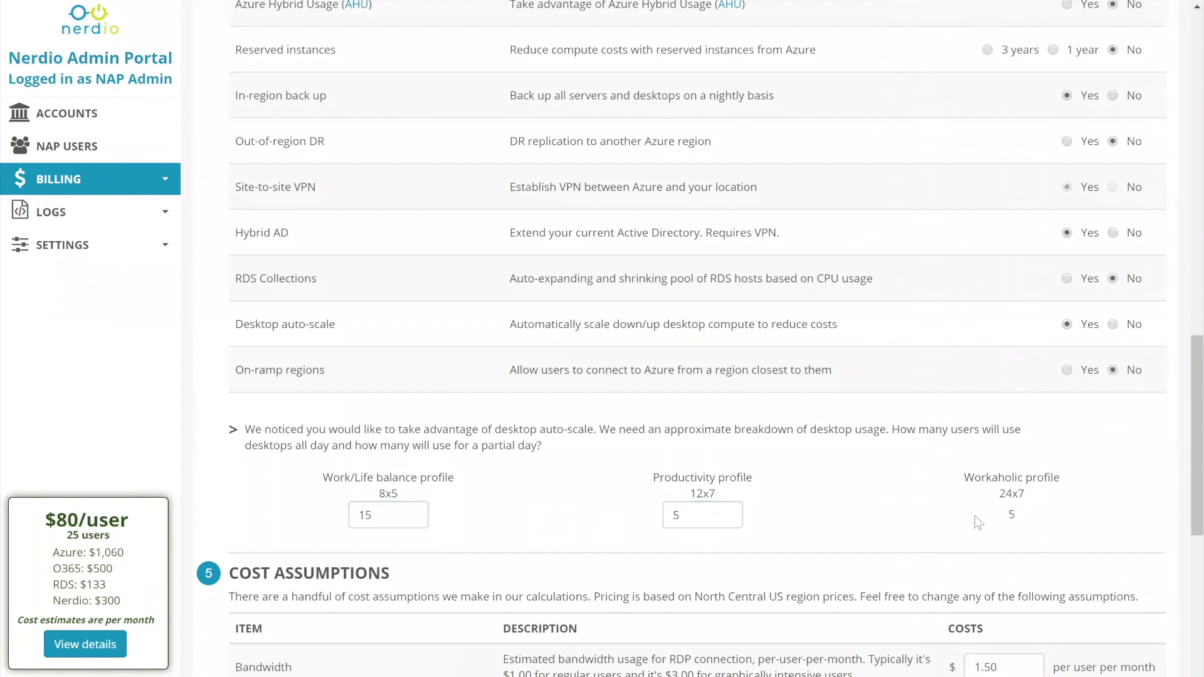
pyautogui.doubleClick(1012, 514)
pyautogui.scroll(-2, 990, 494)
pyautogui.scroll(-2, 990, 489)
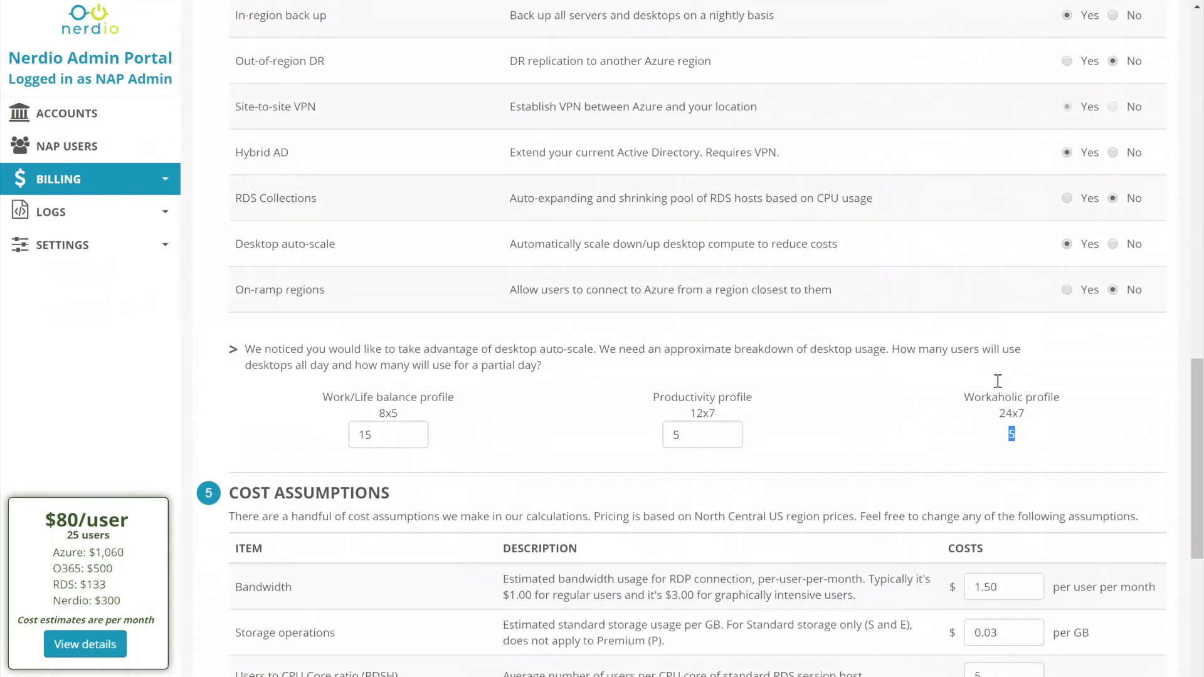
pyautogui.scroll(-2, 1044, 381)
pyautogui.scroll(-1, 1053, 381)
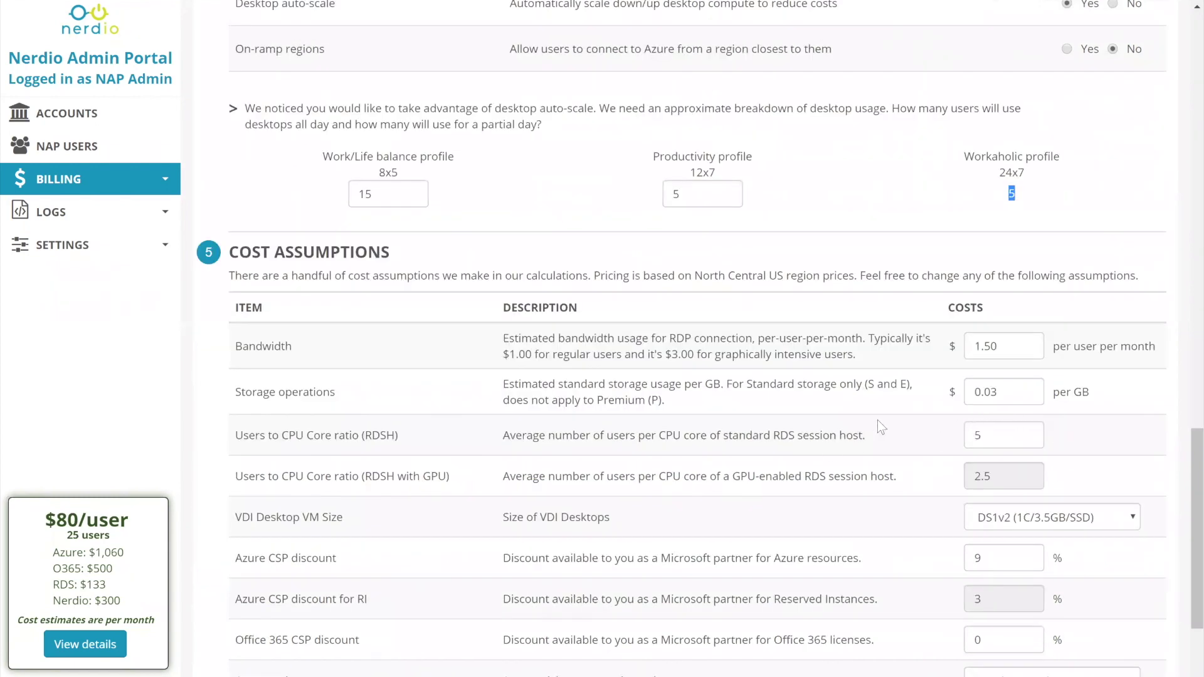
# Enter 2 as the RDSH users per CPU core ratio
pyautogui.doubleClick(1009, 436)
pyautogui.write('2')
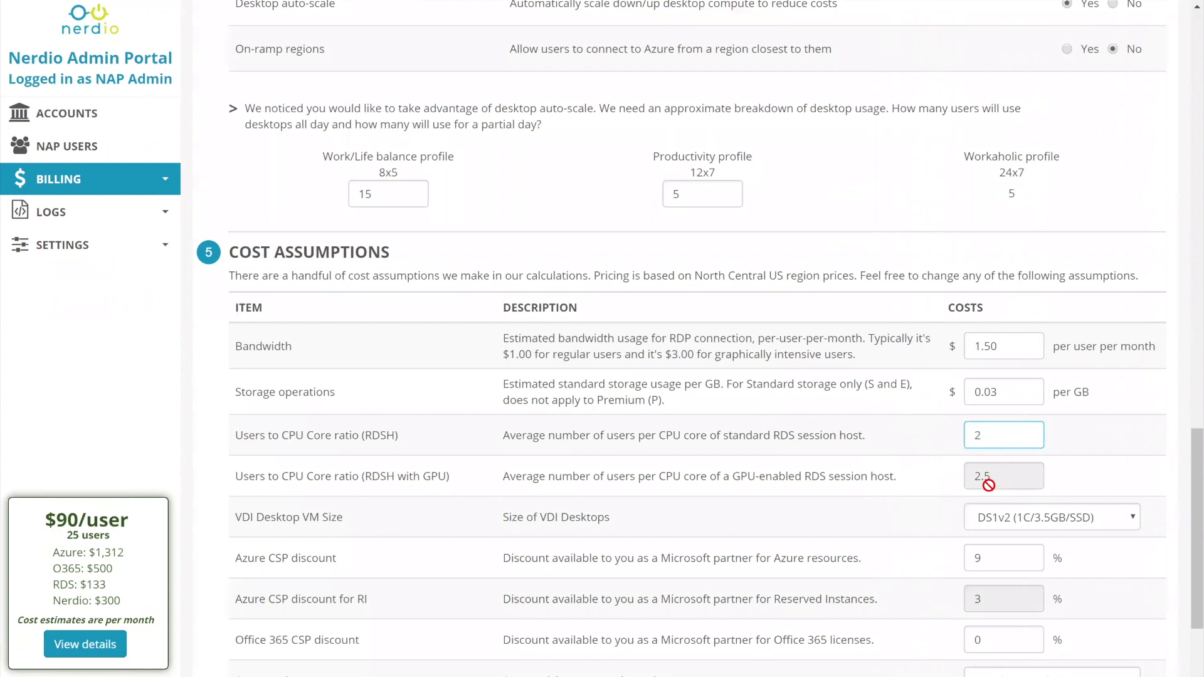
pyautogui.click(992, 518)
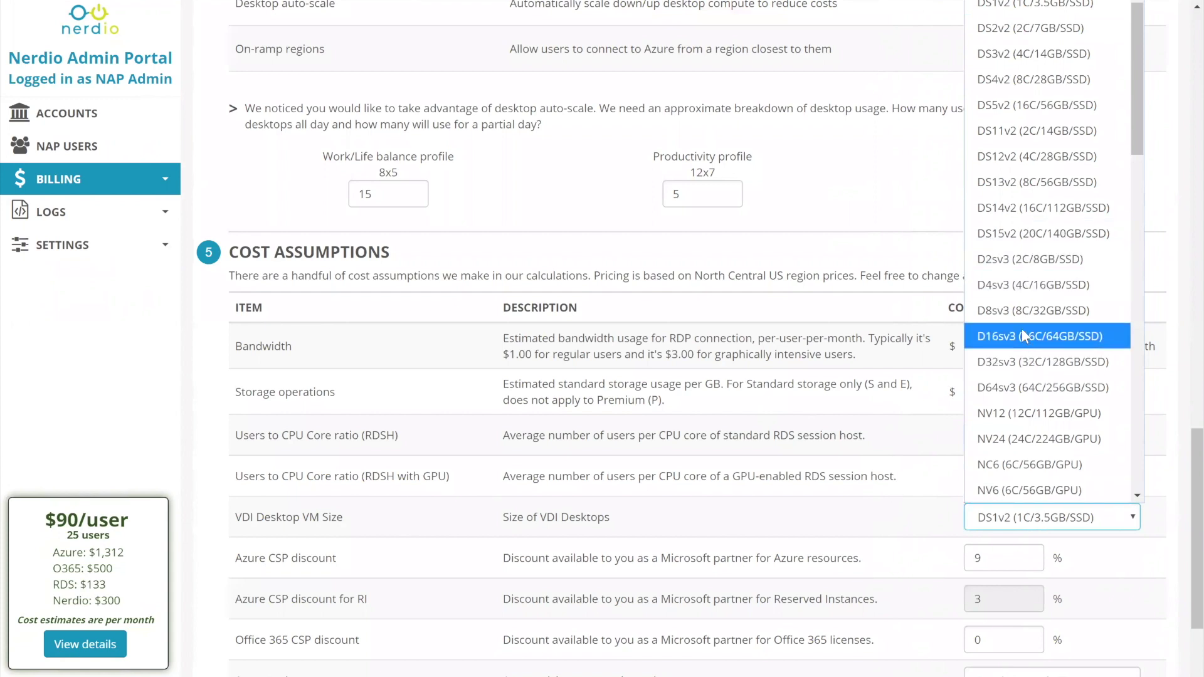
pyautogui.scroll(-4, 1021, 329)
pyautogui.scroll(-4, 1022, 328)
pyautogui.scroll(-3, 1022, 328)
pyautogui.scroll(-4, 1021, 328)
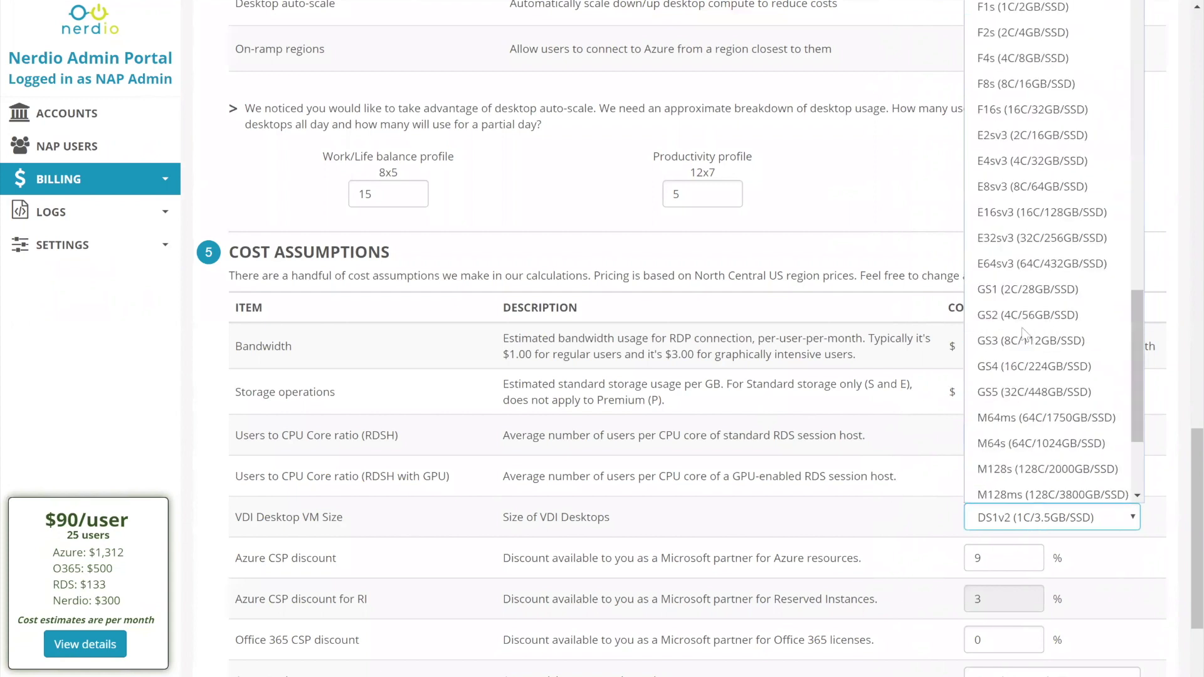
pyautogui.scroll(-2, 1021, 310)
pyautogui.scroll(6, 1021, 299)
pyautogui.scroll(6, 1016, 235)
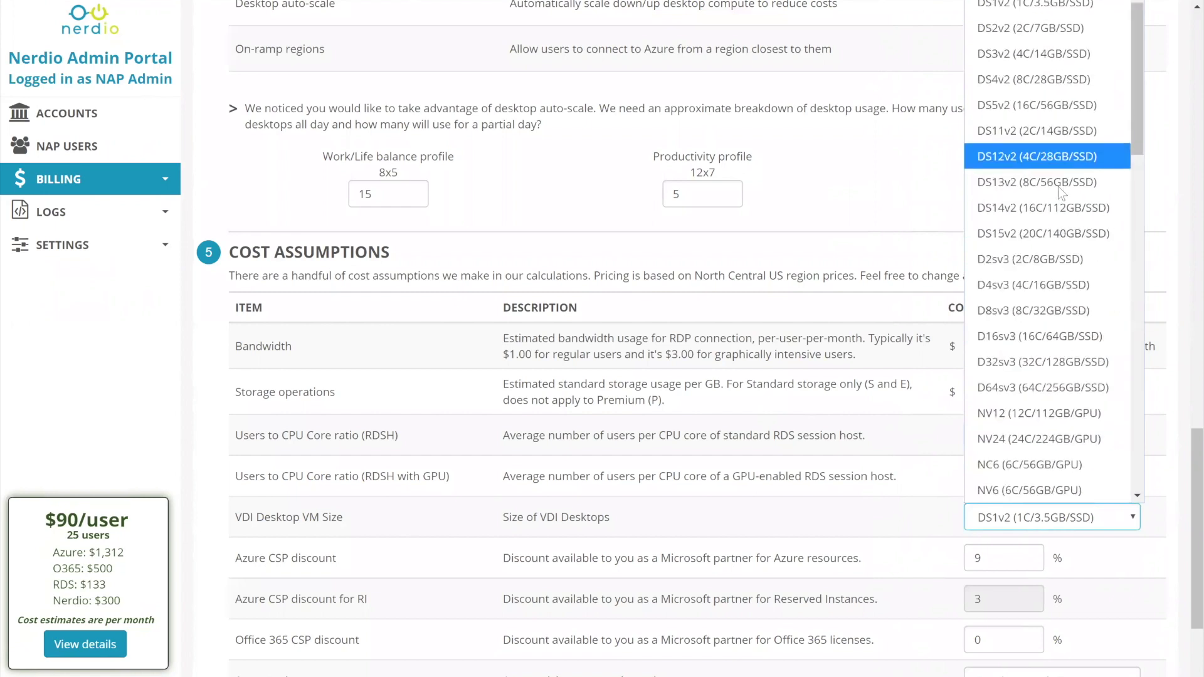
# Select D4sv3 (4C/16GB/SSD) as the VDI desktop VM size
pyautogui.click(1038, 290)
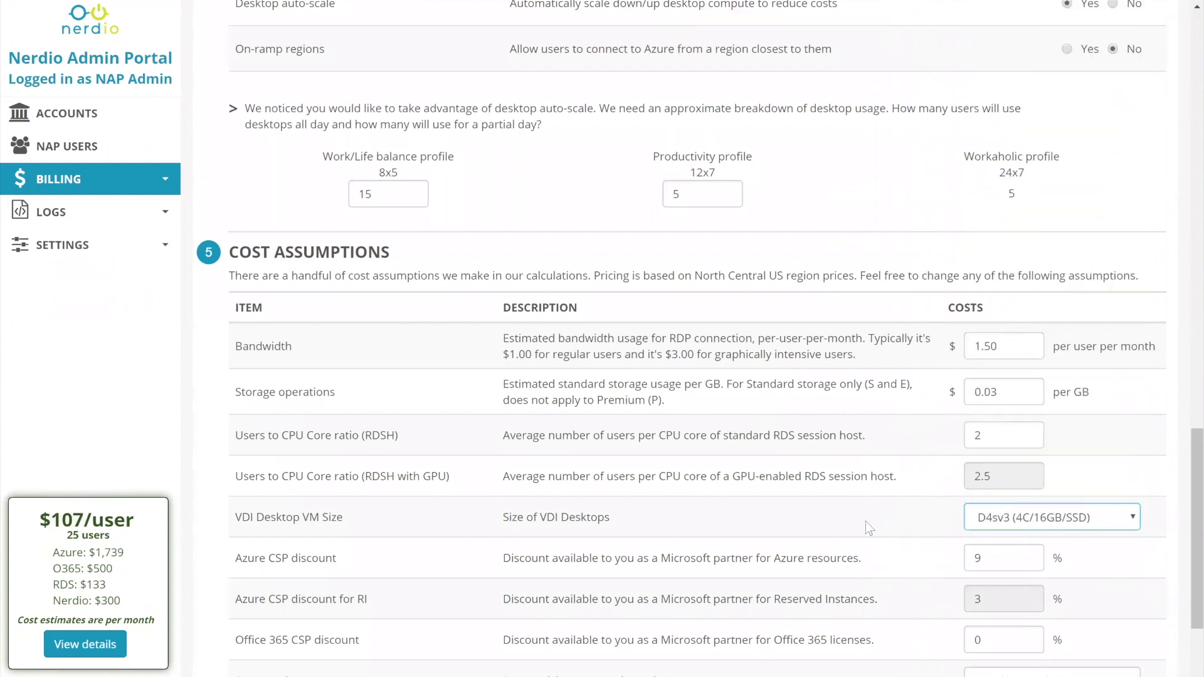
pyautogui.click(1018, 562)
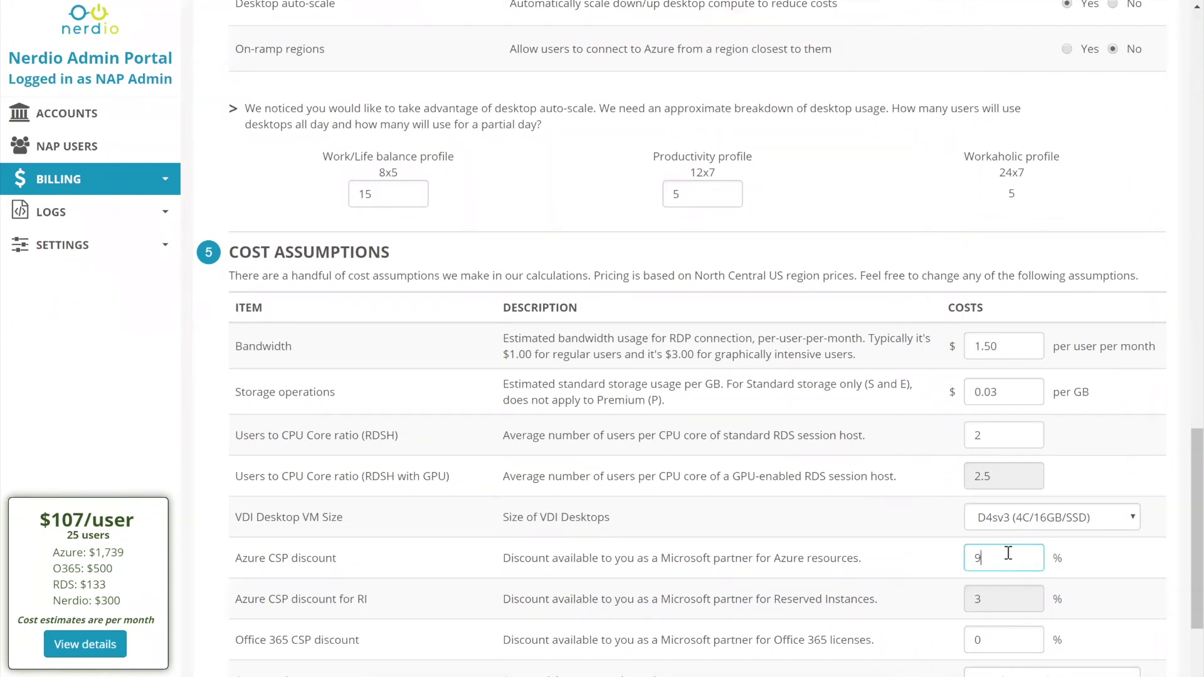
pyautogui.scroll(-1, 1001, 557)
pyautogui.scroll(-1, 1001, 558)
# Set the Office 365 CSP discount to 15% and calculate the cost estimate
pyautogui.doubleClick(1001, 558)
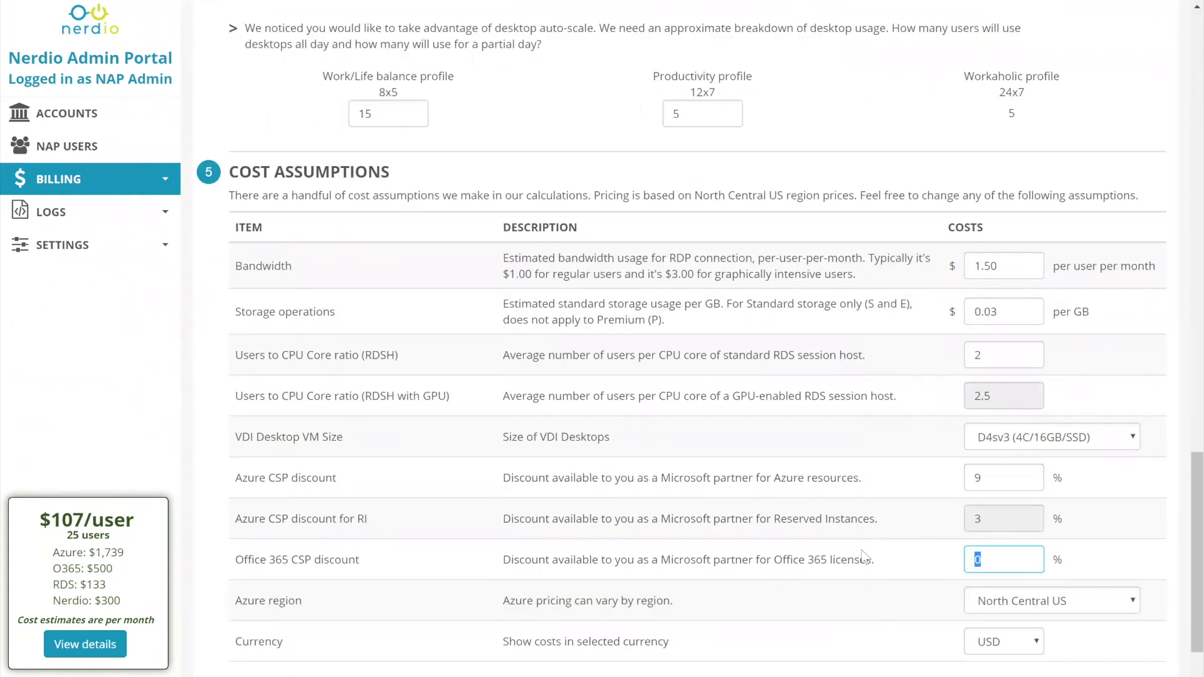
pyautogui.write('15')
pyautogui.scroll(-1, 1011, 531)
pyautogui.scroll(-1, 1084, 614)
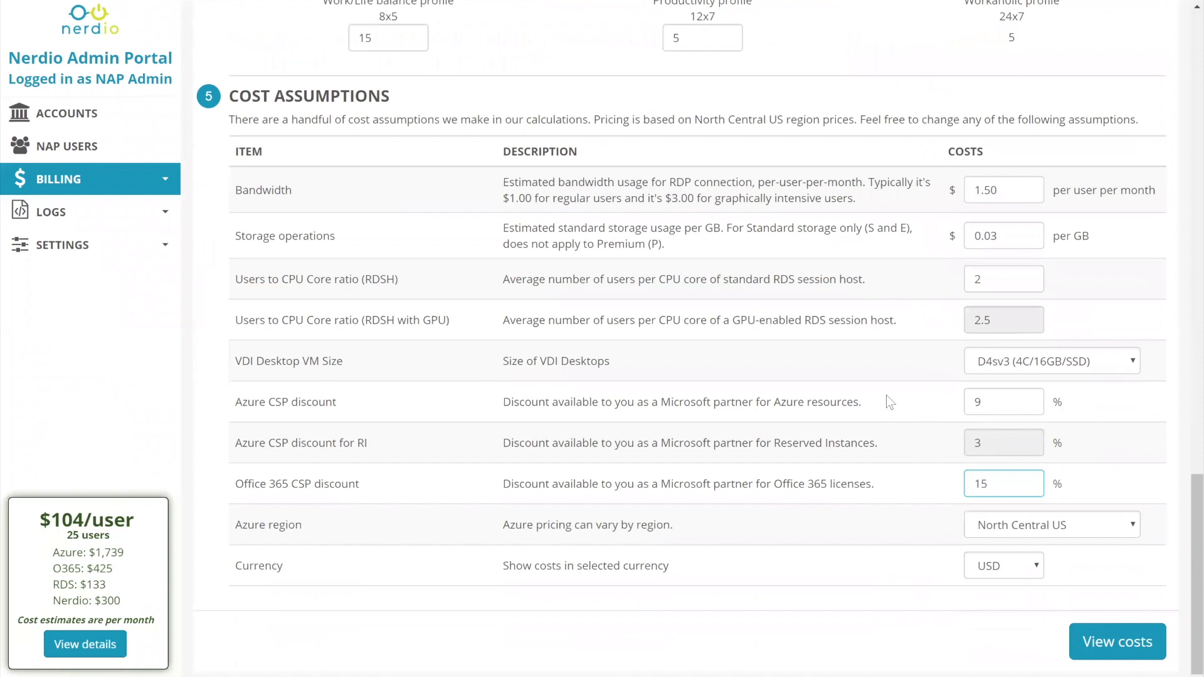
pyautogui.scroll(3, 895, 413)
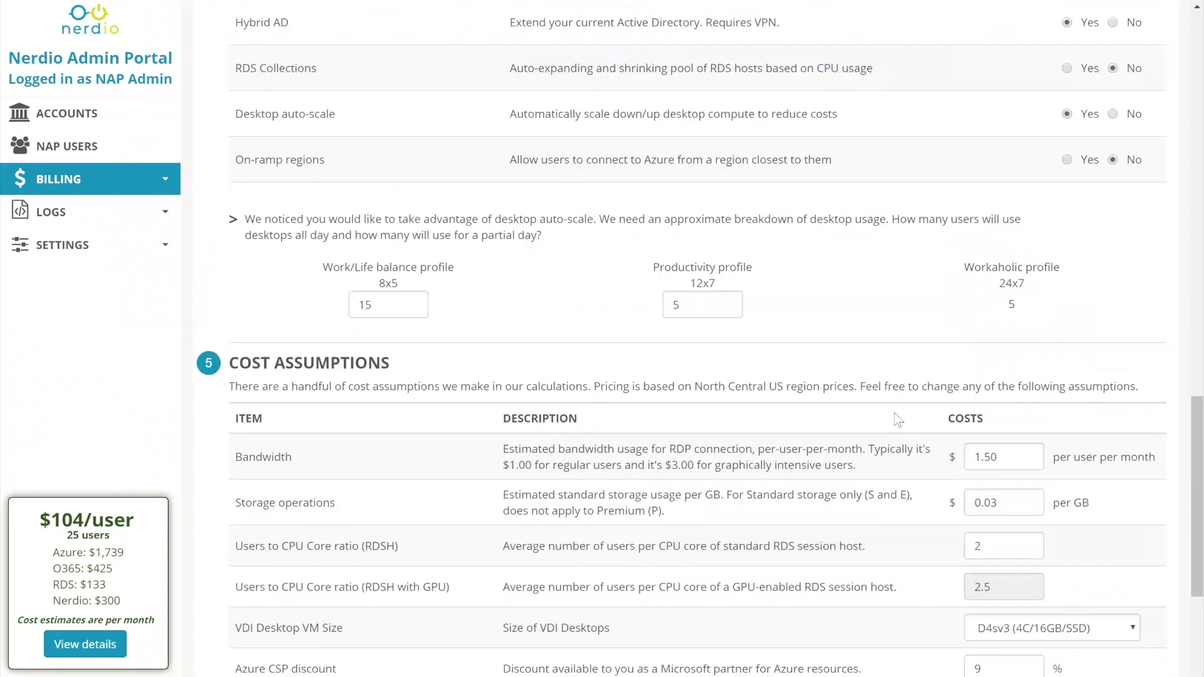
pyautogui.scroll(3, 895, 412)
pyautogui.scroll(2, 941, 489)
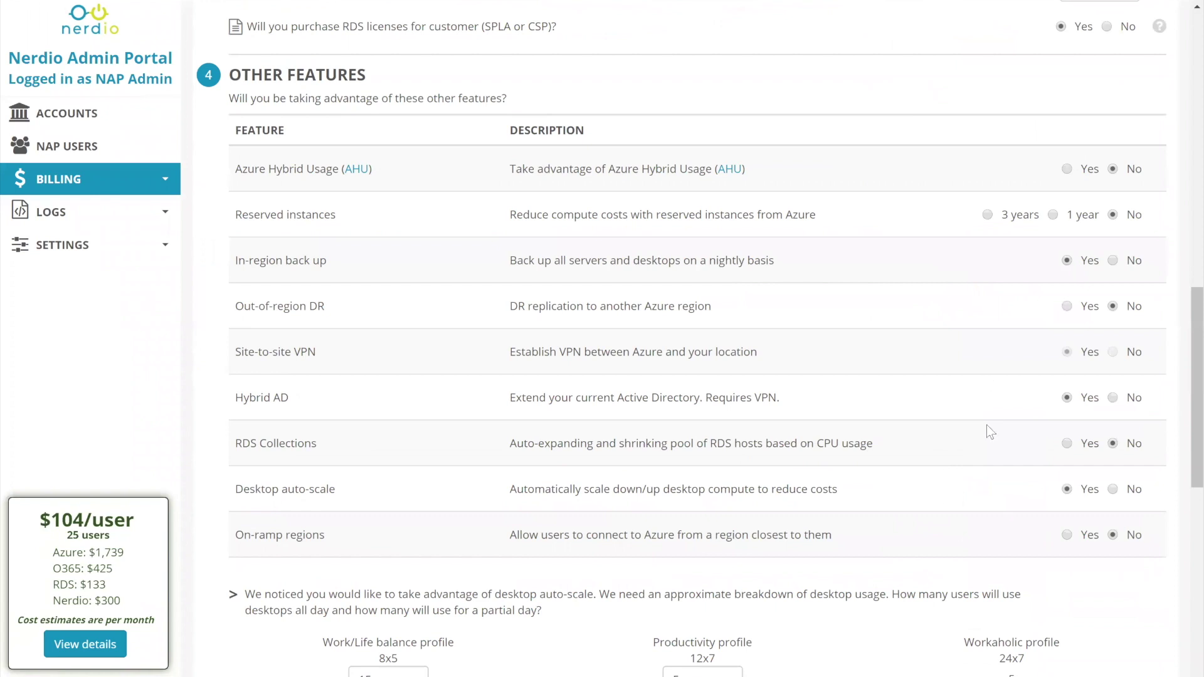
pyautogui.moveTo(1017, 395); pyautogui.dragTo(1023, 409)
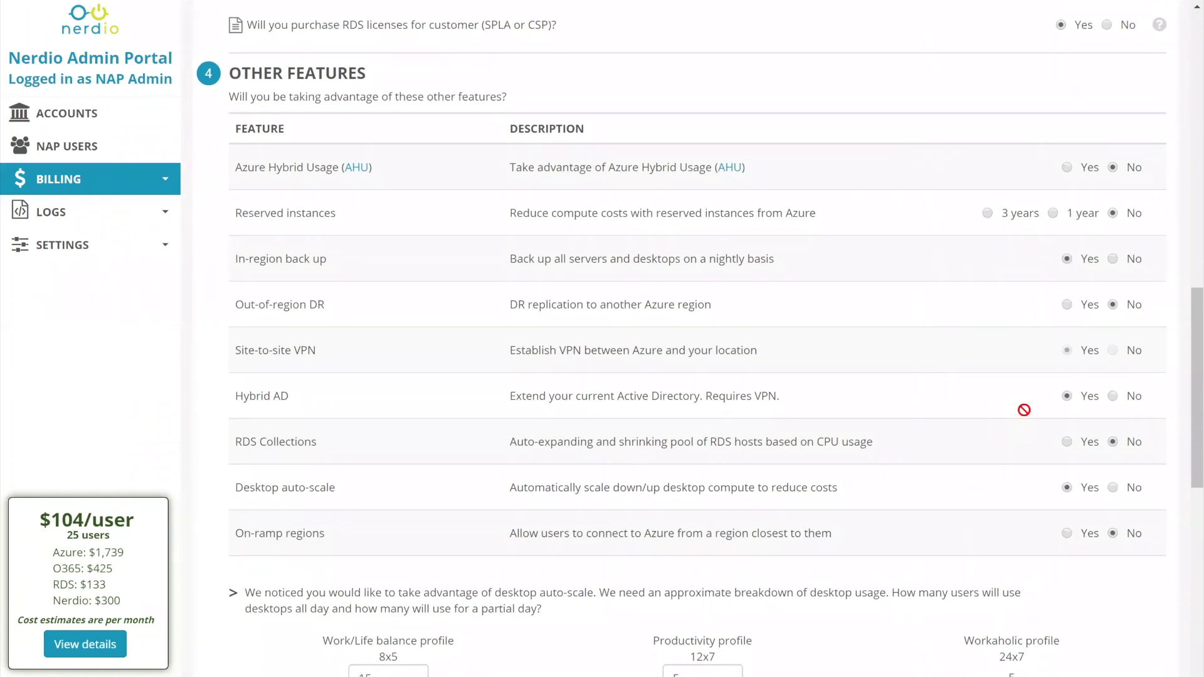
pyautogui.scroll(-4, 1024, 410)
pyautogui.scroll(-4, 1024, 409)
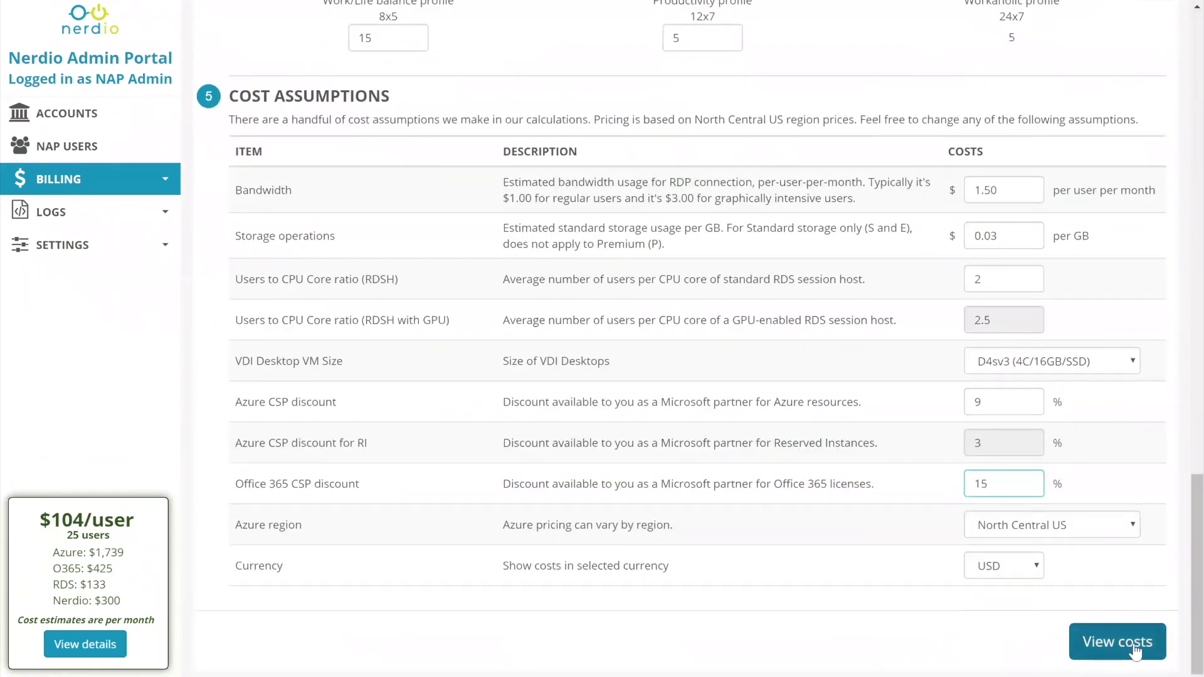
pyautogui.click(1116, 641)
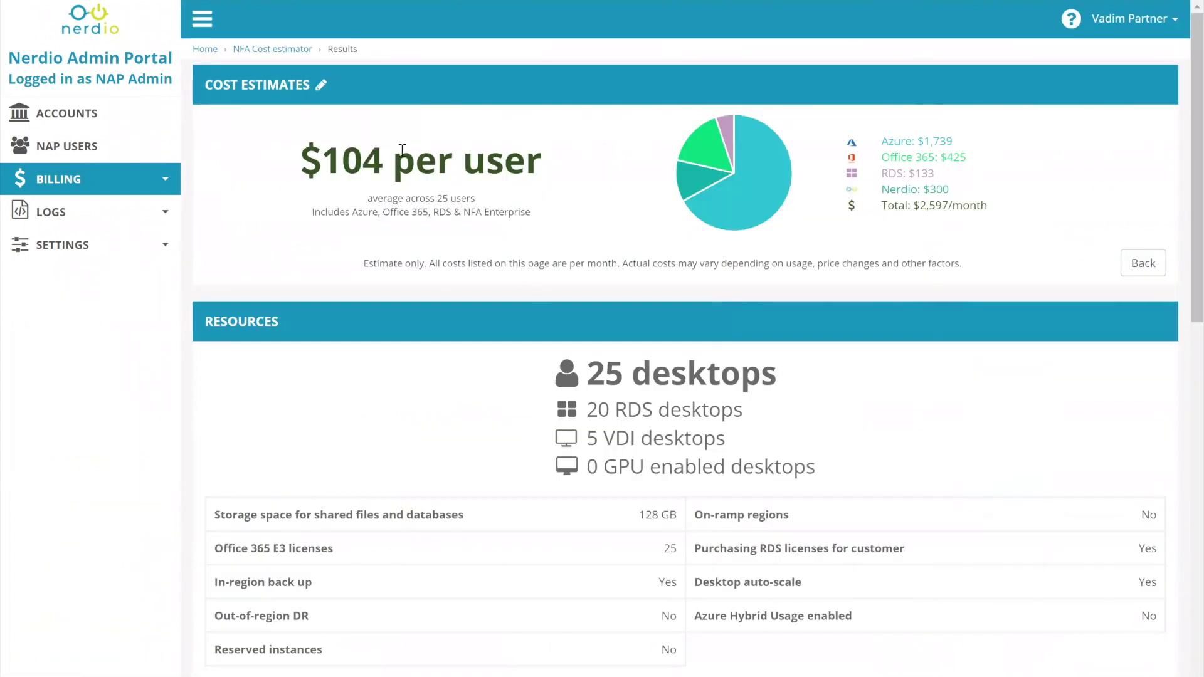
# Highlight the $104 per-user figure and the 5 VDI desktops count
pyautogui.moveTo(388, 168); pyautogui.dragTo(331, 165)
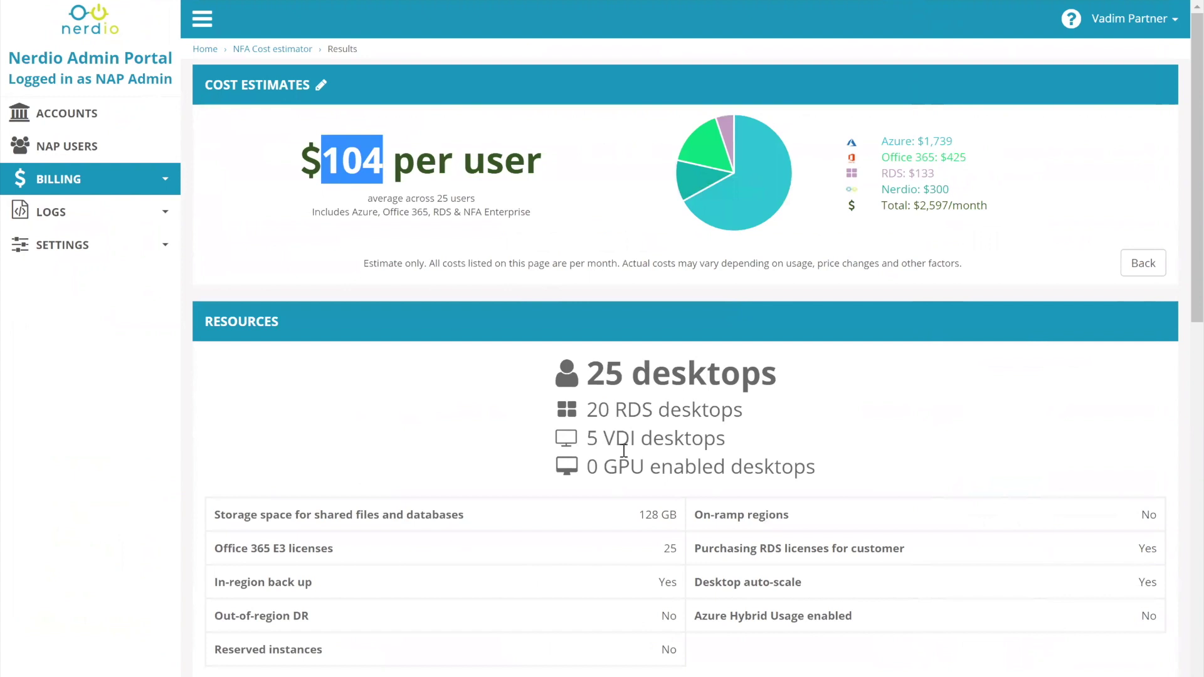
pyautogui.moveTo(586, 440); pyautogui.dragTo(723, 424)
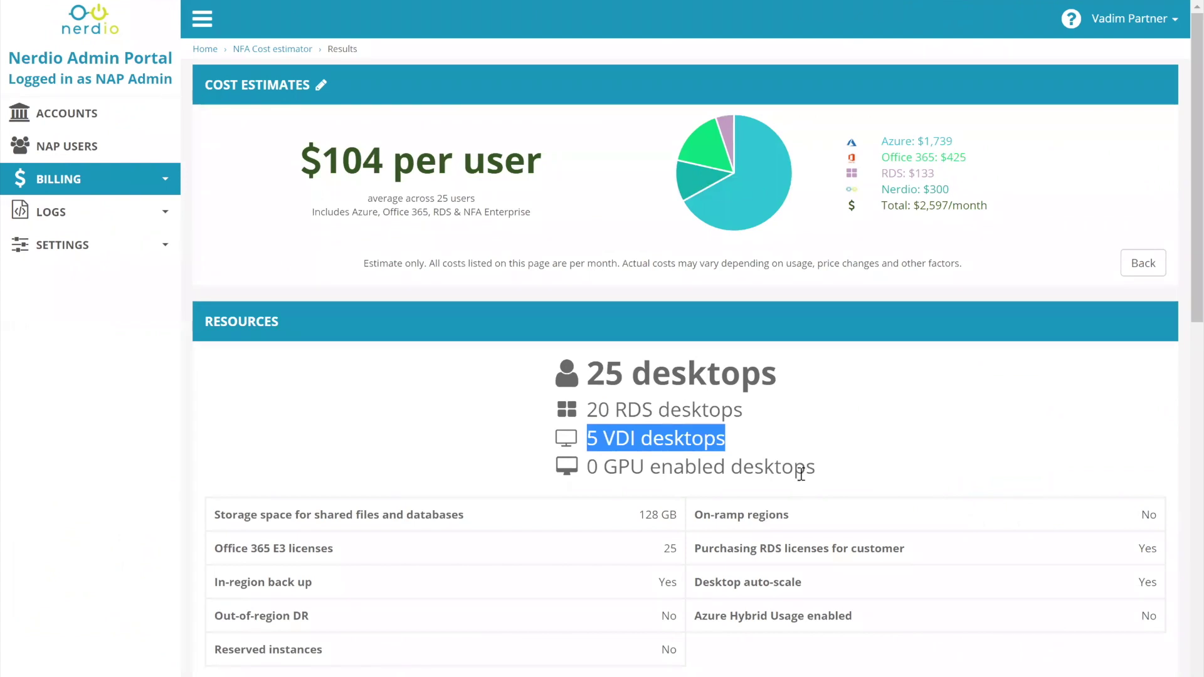
pyautogui.scroll(-1, 800, 476)
pyautogui.moveTo(640, 433); pyautogui.dragTo(672, 436)
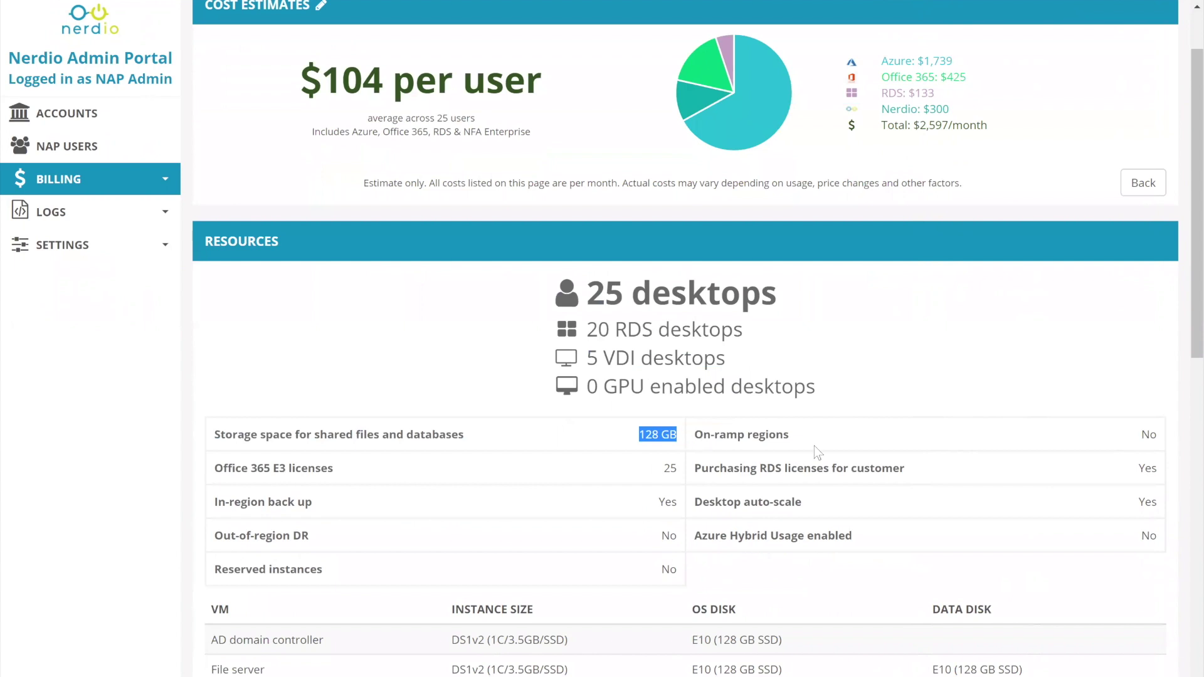
pyautogui.scroll(-2, 813, 446)
pyautogui.scroll(-2, 814, 446)
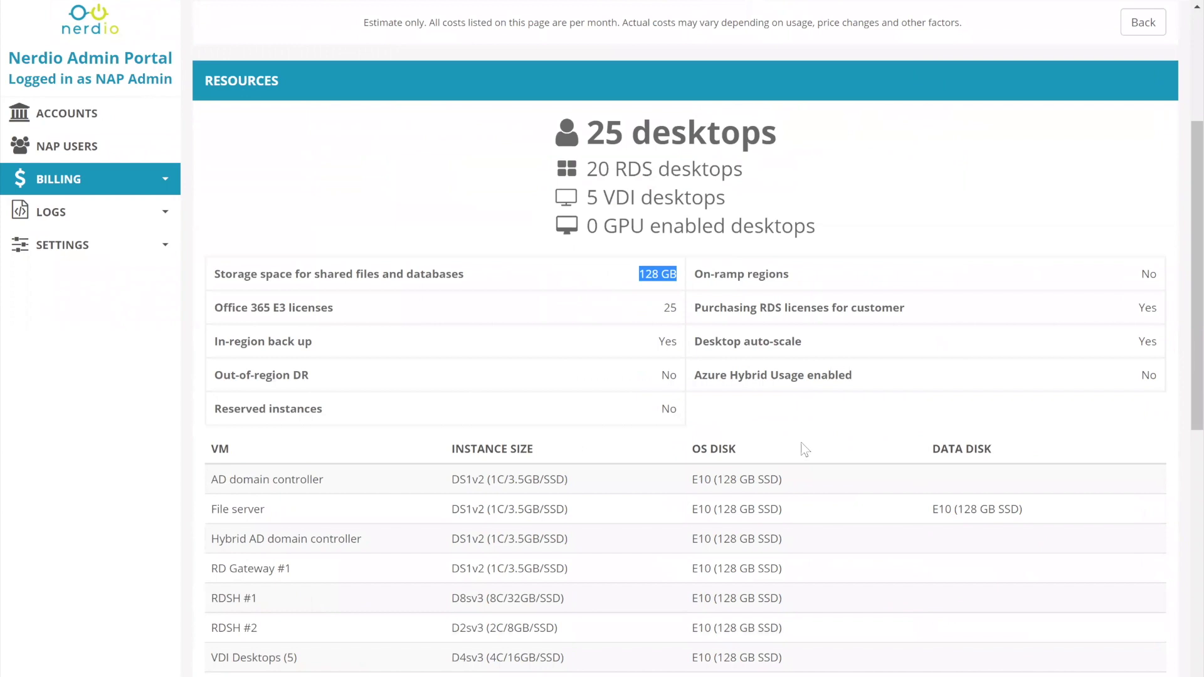
pyautogui.doubleClick(670, 307)
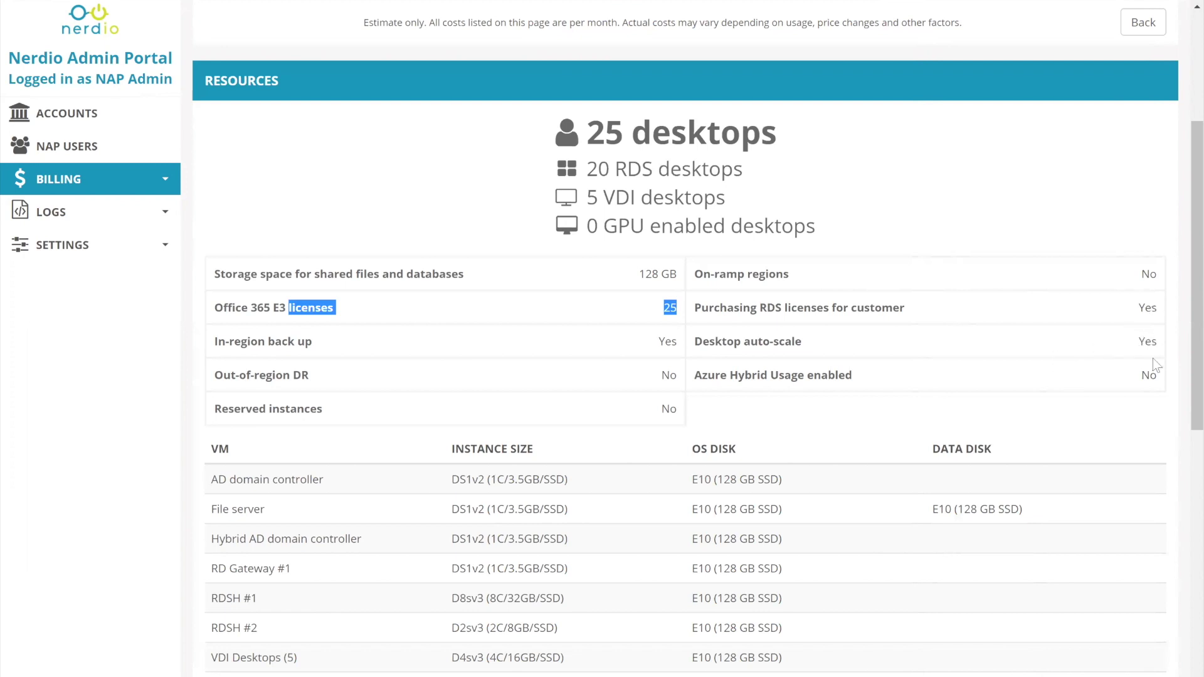
pyautogui.scroll(-1, 1140, 400)
pyautogui.scroll(-2, 1139, 399)
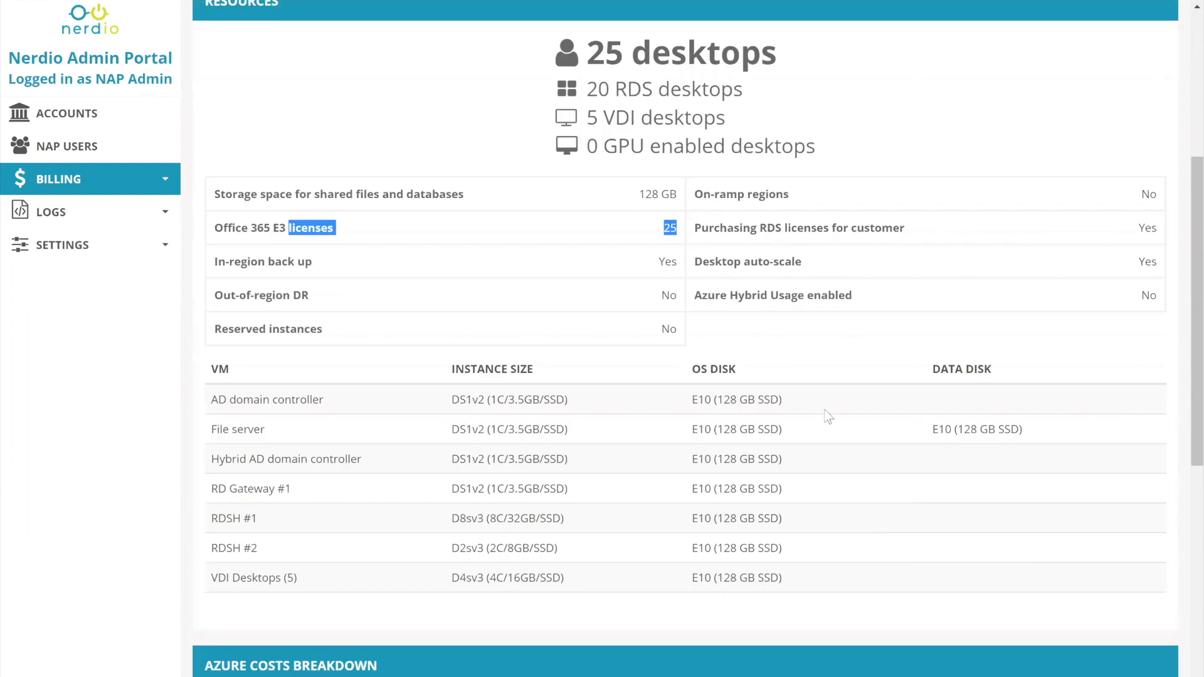
pyautogui.scroll(-2, 828, 414)
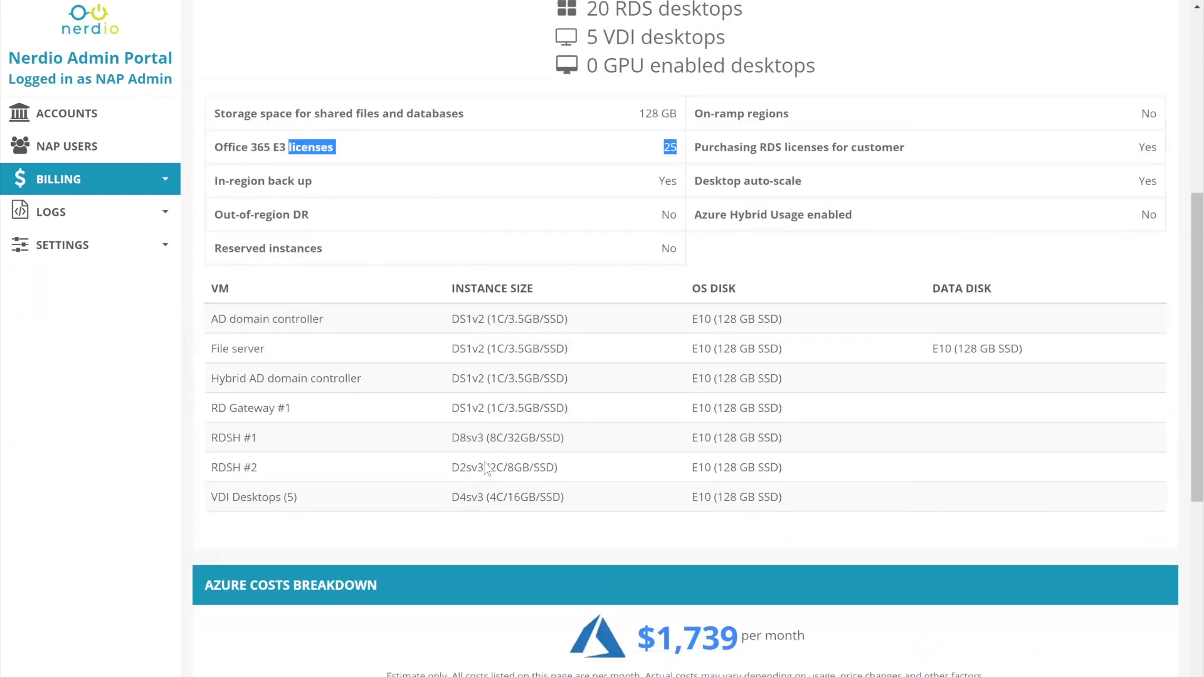
pyautogui.click(452, 320)
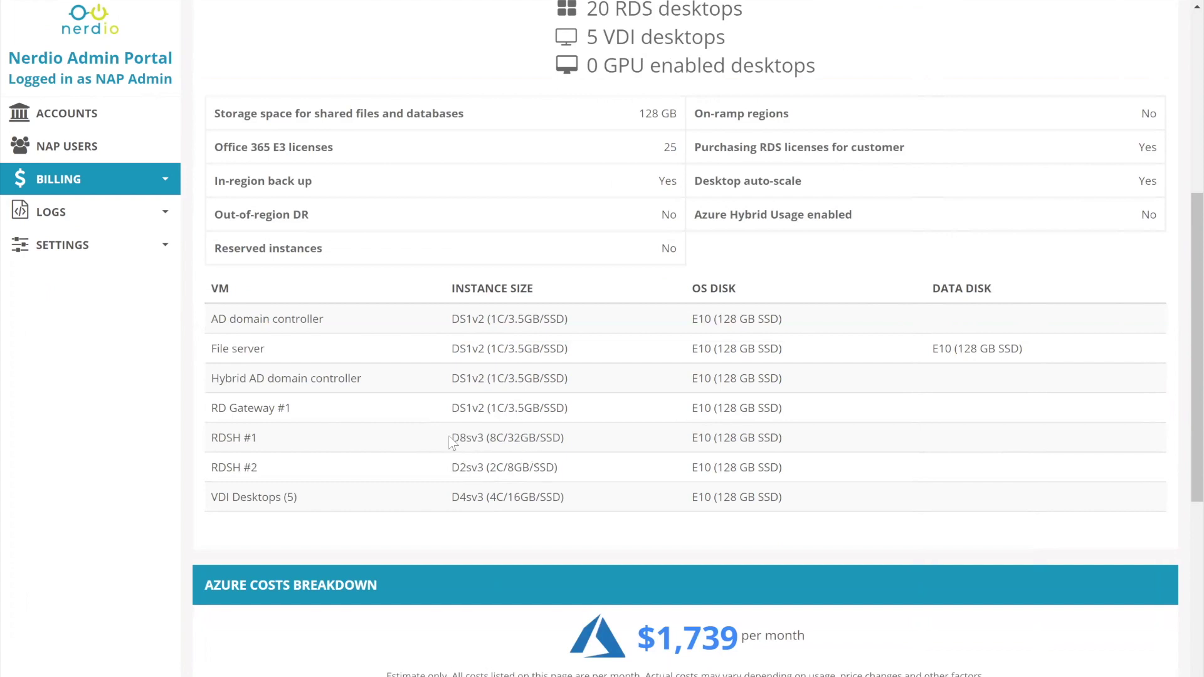
pyautogui.moveTo(453, 439)
pyautogui.mouseDown()
pyautogui.moveTo(546, 441)
pyautogui.moveTo(613, 469)
pyautogui.mouseUp()
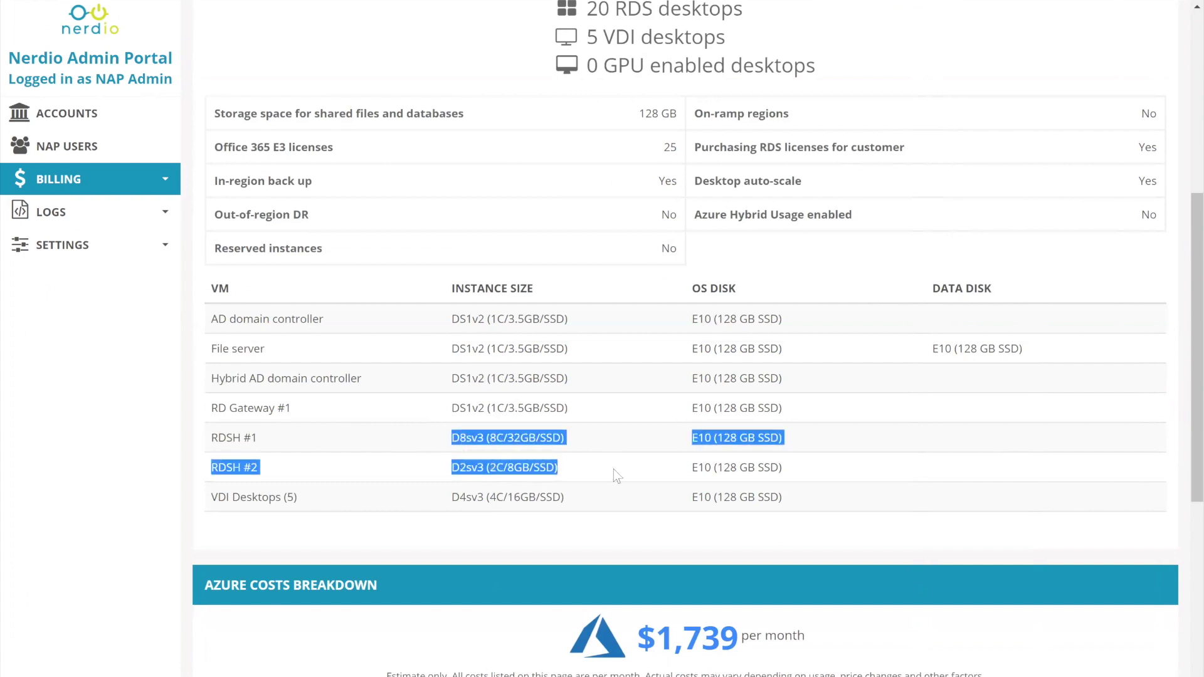
pyautogui.click(466, 446)
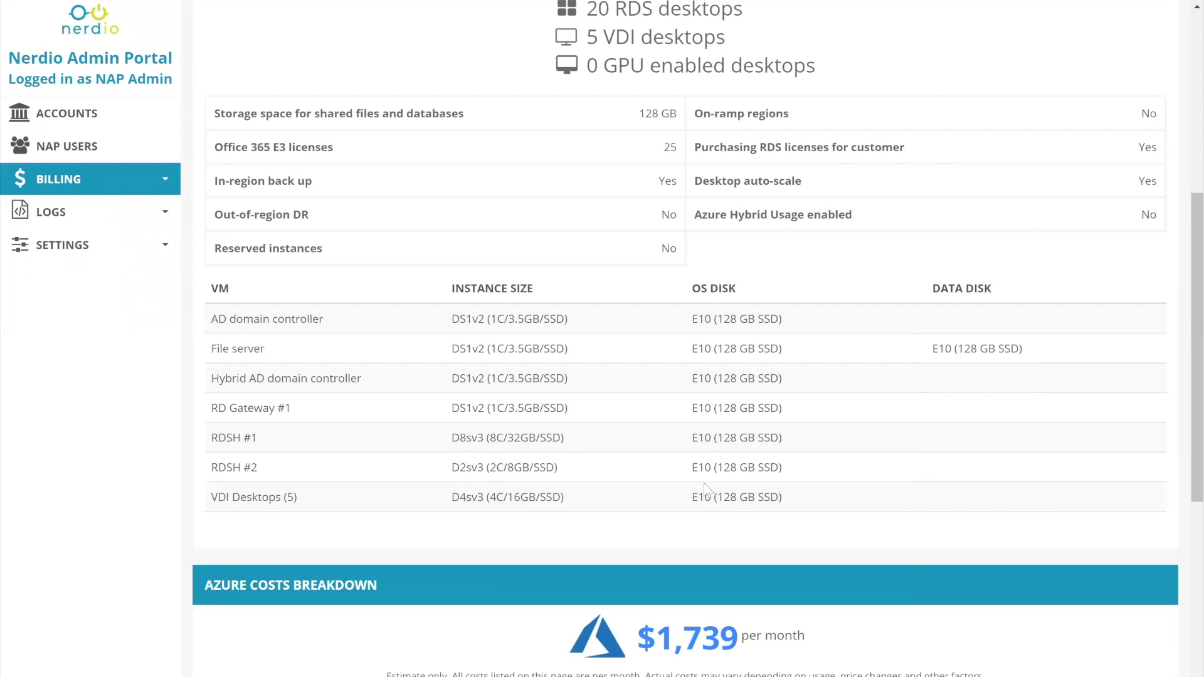
pyautogui.scroll(-1, 642, 356)
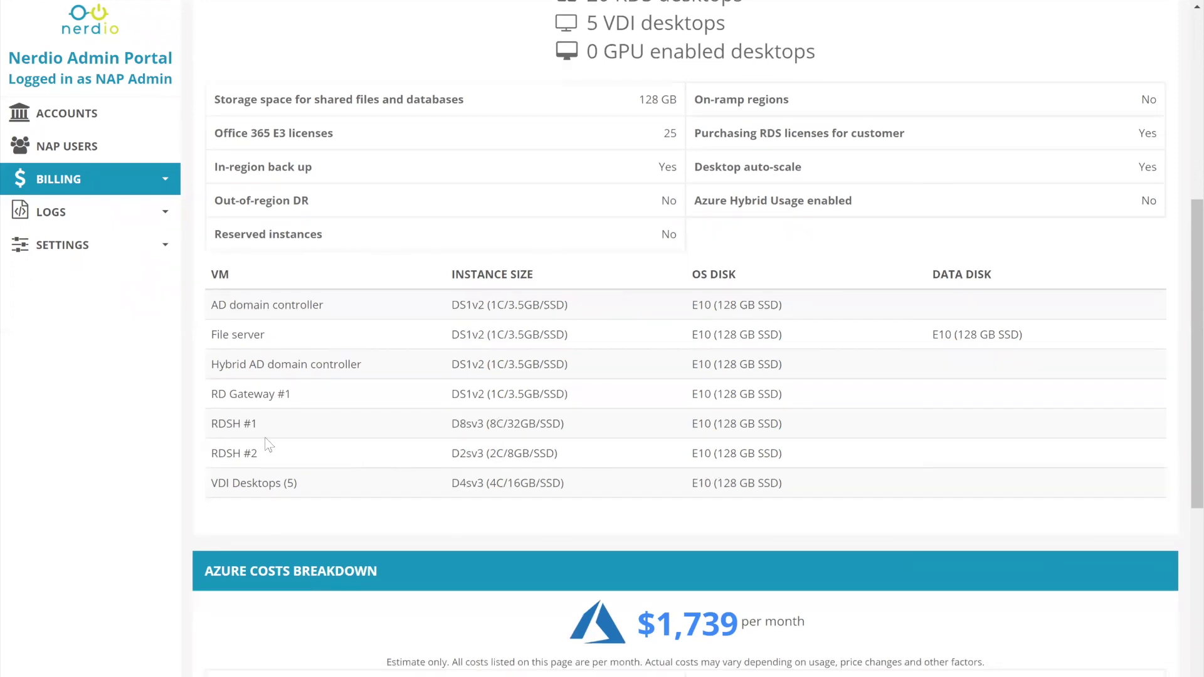
pyautogui.scroll(-1, 264, 437)
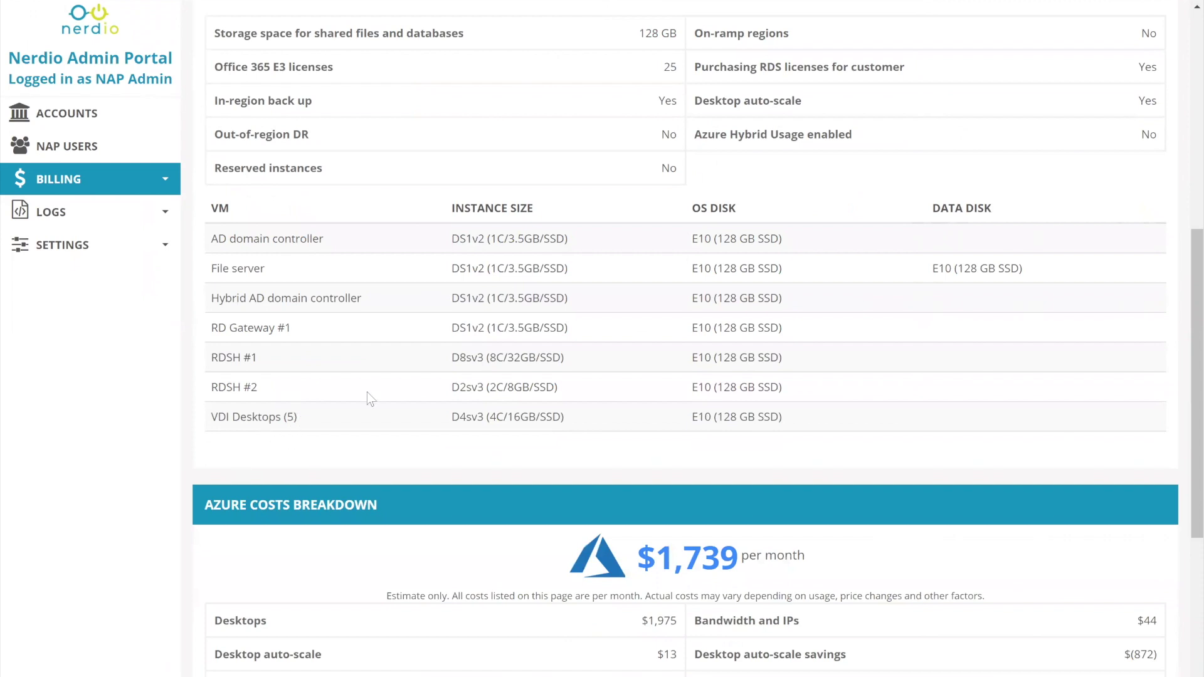
pyautogui.moveTo(452, 417); pyautogui.dragTo(522, 414)
pyautogui.scroll(-1, 783, 333)
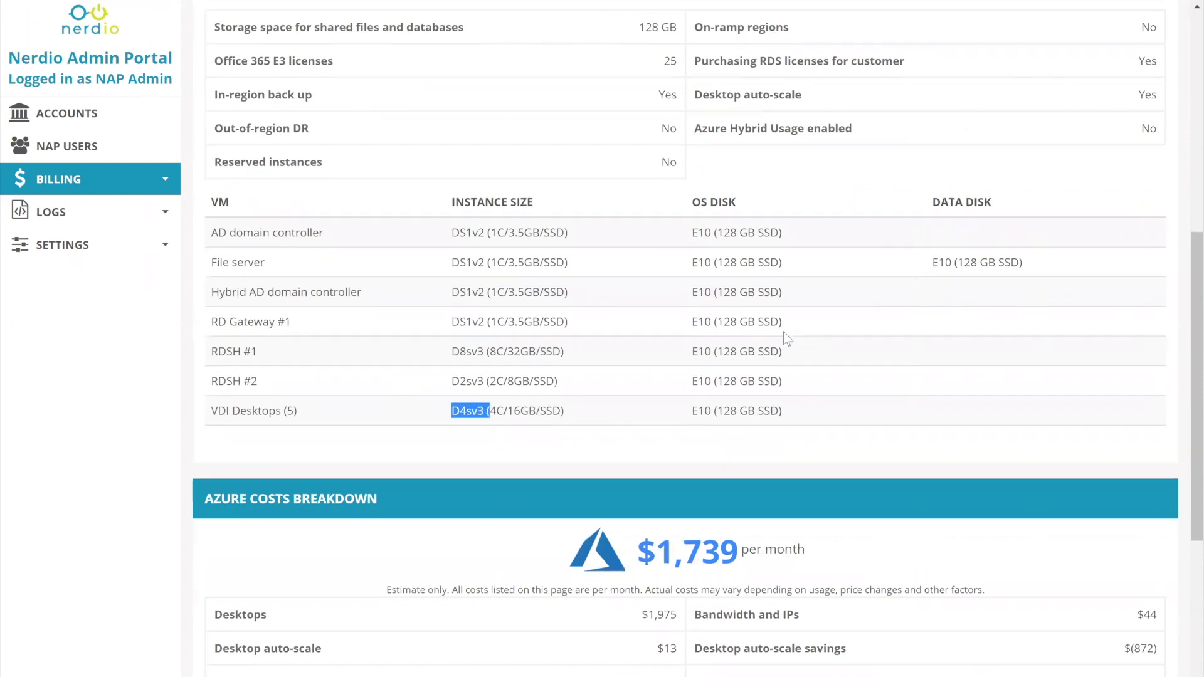
pyautogui.scroll(-1, 722, 363)
pyautogui.scroll(-1, 721, 363)
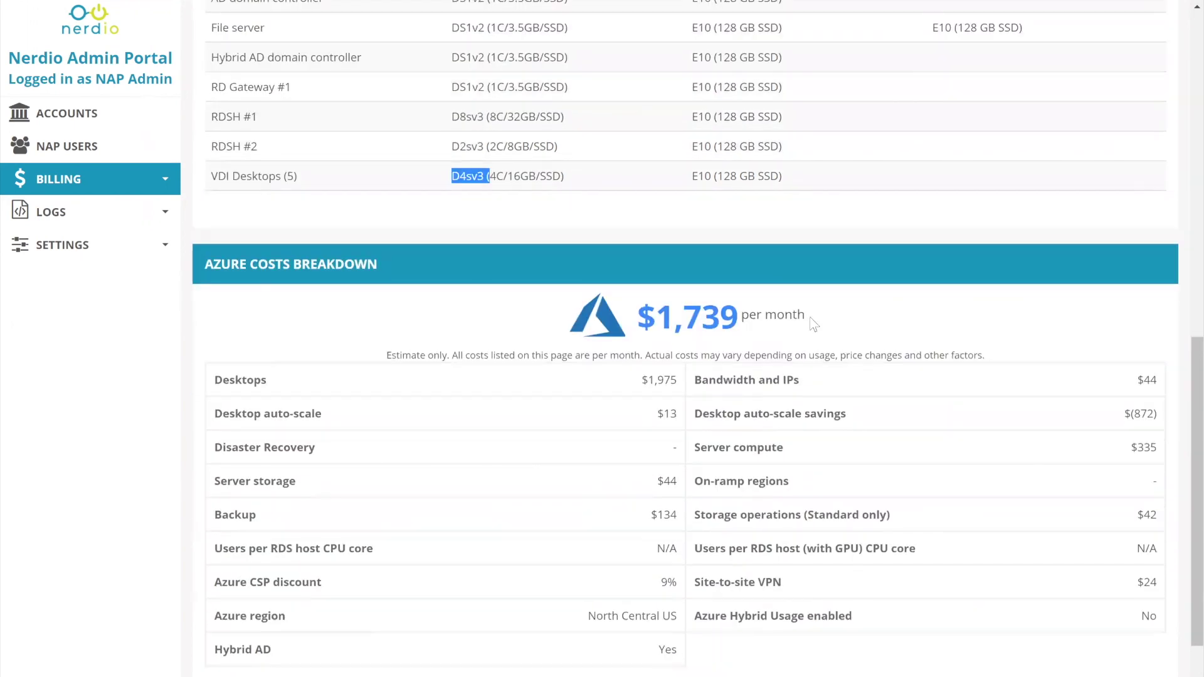
pyautogui.moveTo(810, 317); pyautogui.dragTo(645, 329)
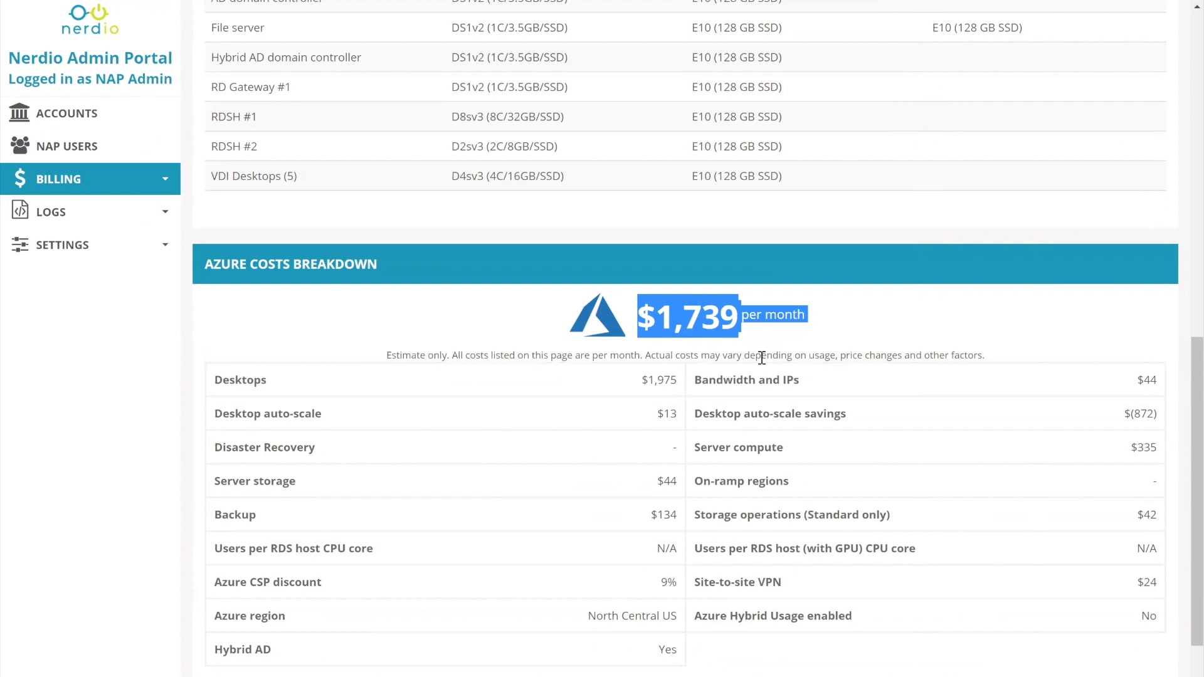
pyautogui.click(734, 324)
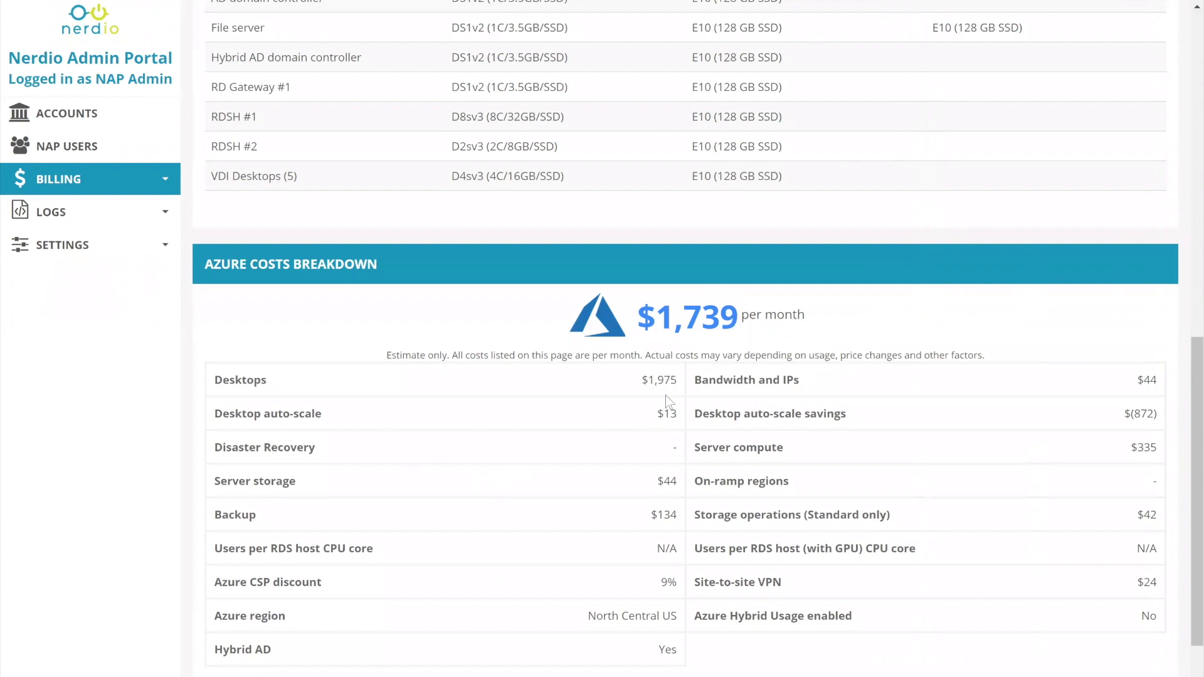
pyautogui.moveTo(650, 380); pyautogui.dragTo(680, 380)
pyautogui.doubleClick(1150, 381)
pyautogui.moveTo(1159, 414); pyautogui.dragTo(1117, 420)
pyautogui.moveTo(645, 378); pyautogui.dragTo(682, 372)
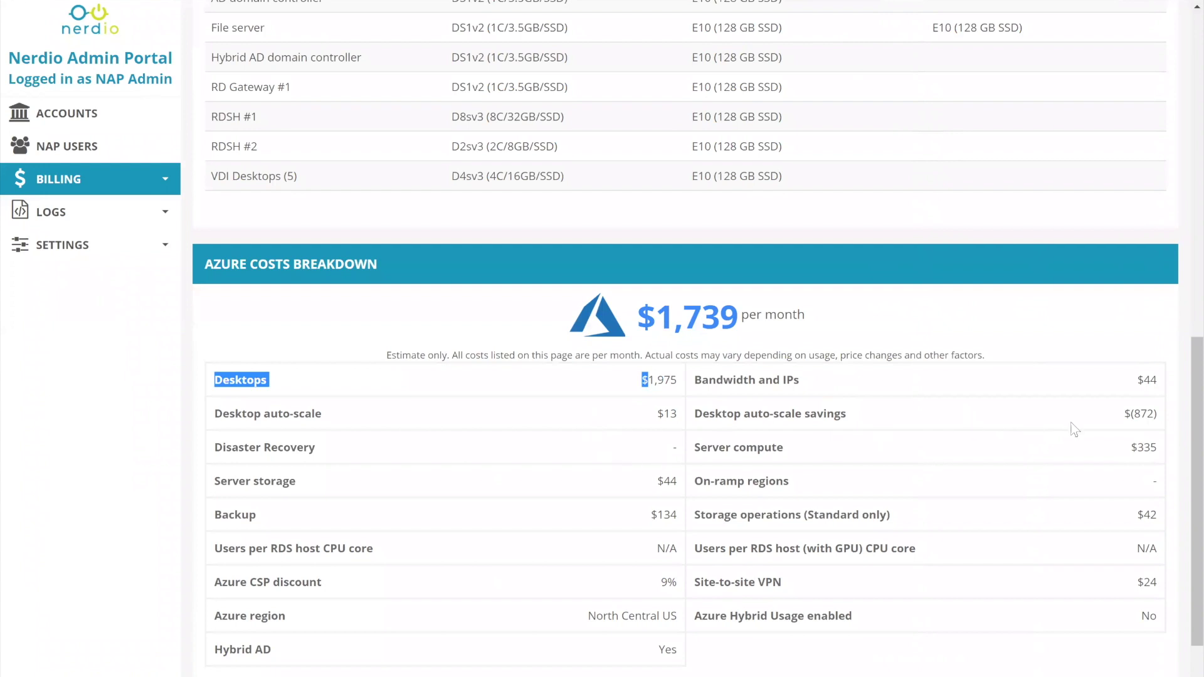
pyautogui.moveTo(1131, 447); pyautogui.dragTo(1164, 455)
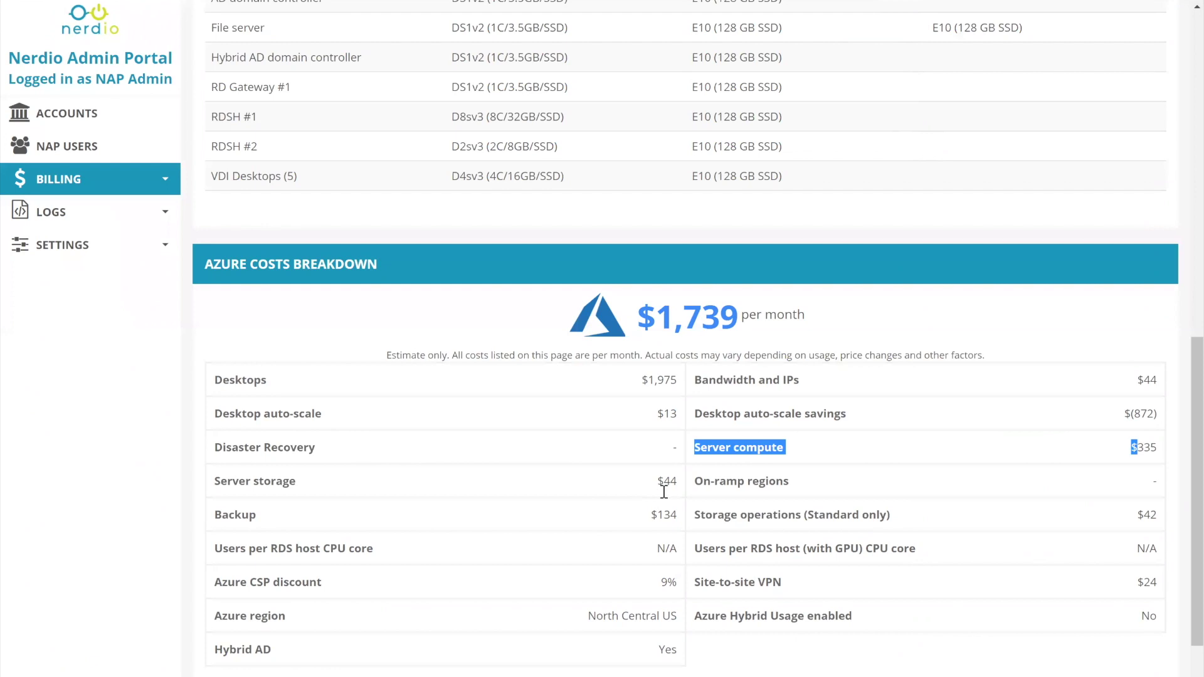
pyautogui.scroll(-1, 659, 489)
pyautogui.scroll(3, 862, 515)
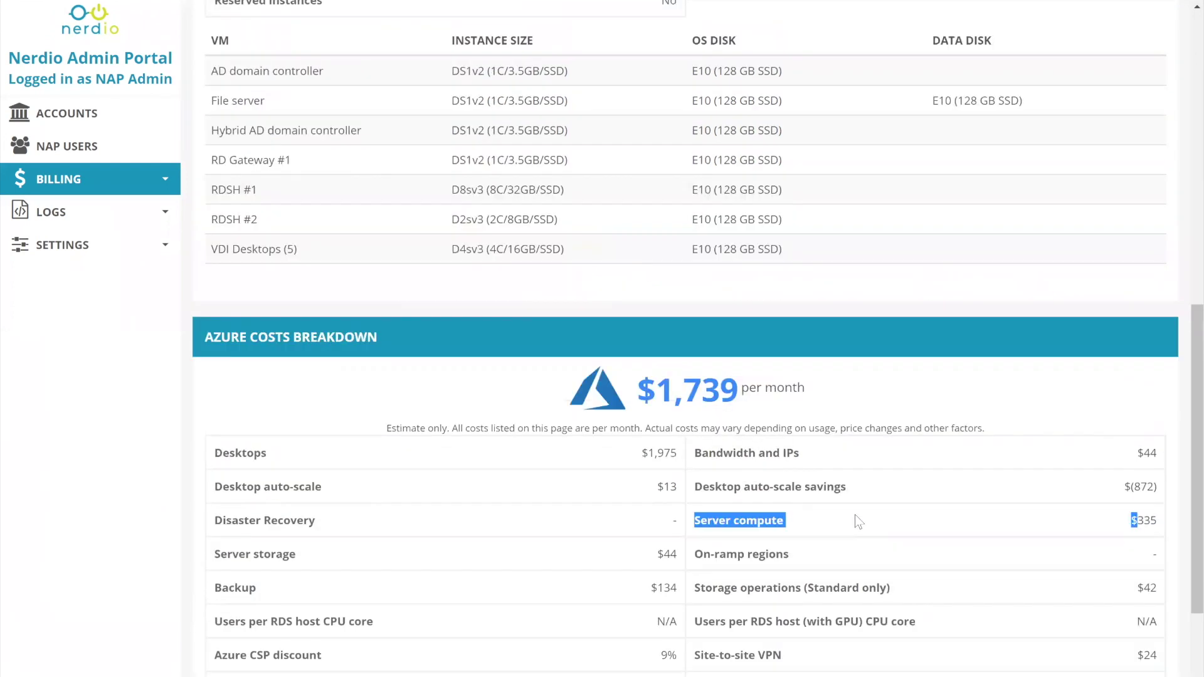
pyautogui.scroll(8, 863, 516)
pyautogui.scroll(4, 863, 517)
pyautogui.scroll(1, 753, 380)
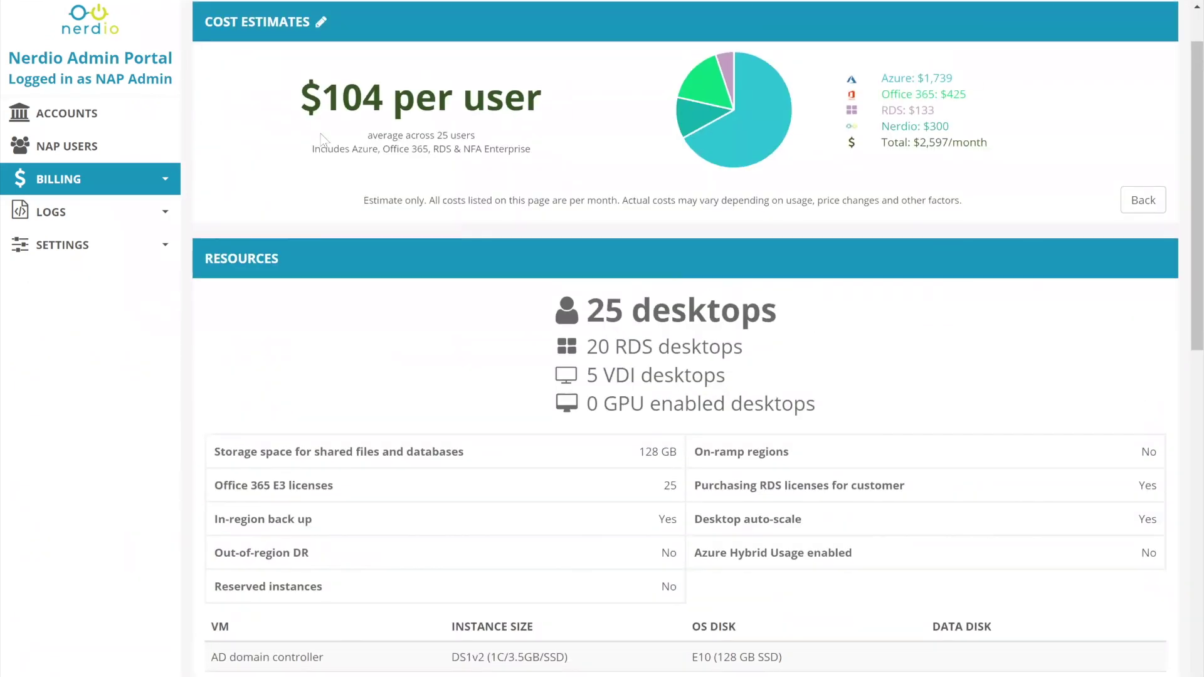
# Highlight the $104 per-user price and go back to the estimator questions
pyautogui.moveTo(388, 94); pyautogui.dragTo(320, 96)
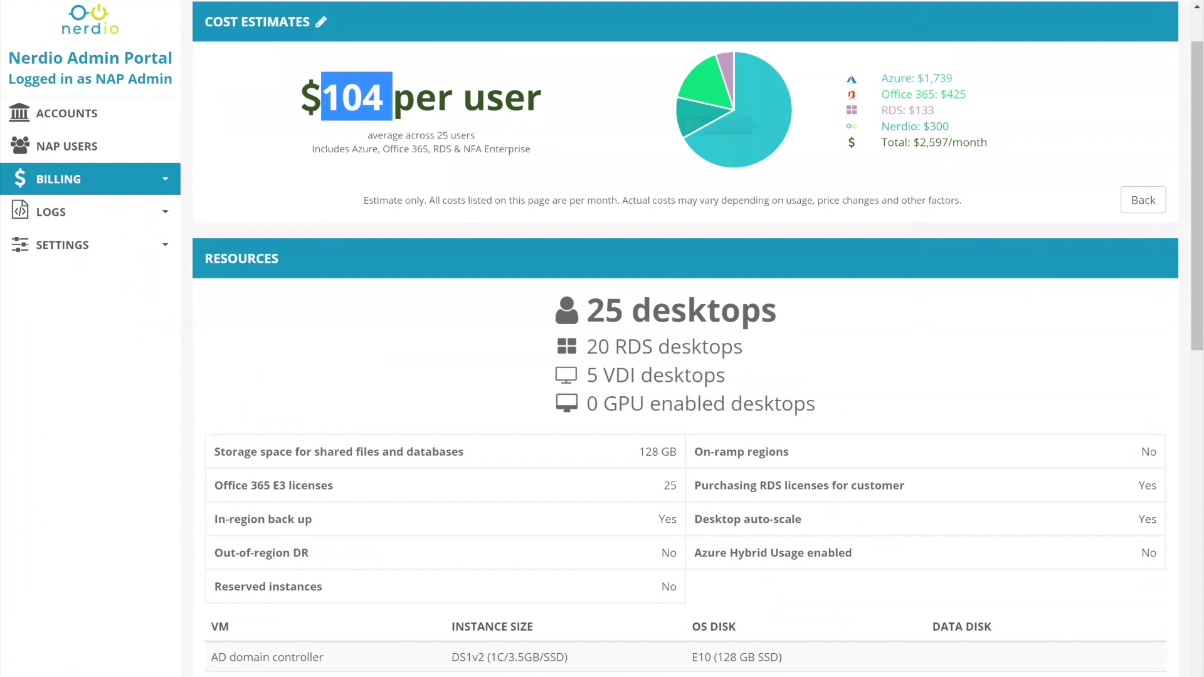
pyautogui.click(1142, 200)
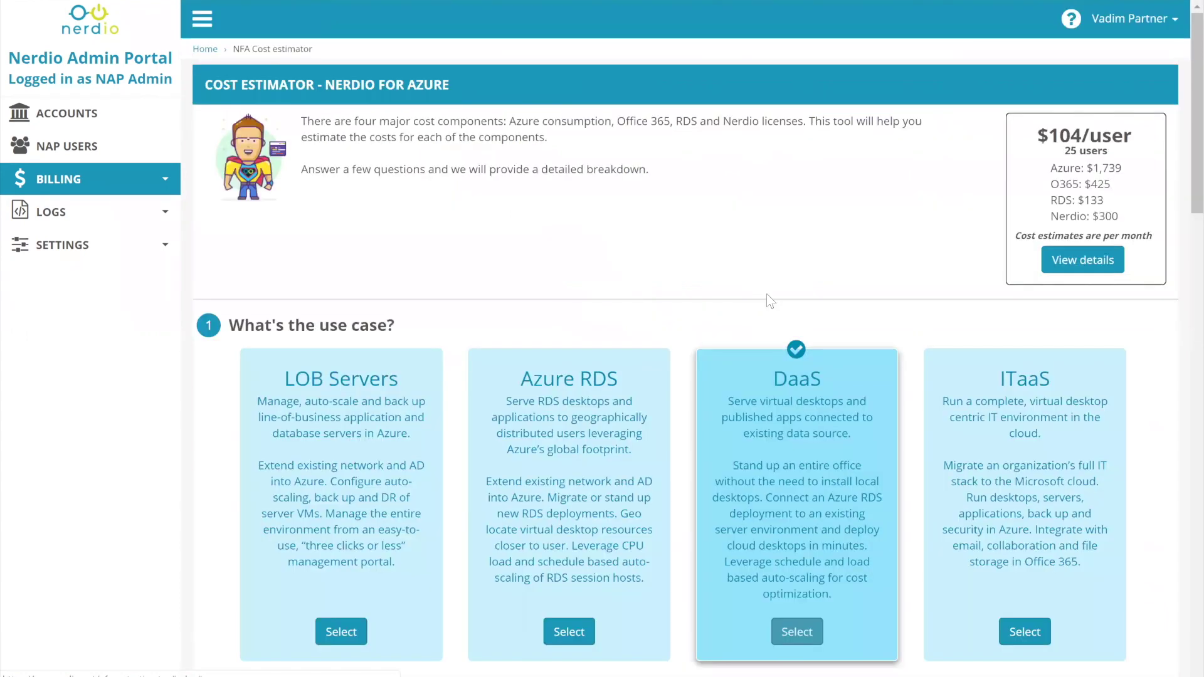
pyautogui.scroll(-1, 1054, 283)
pyautogui.scroll(-8, 985, 283)
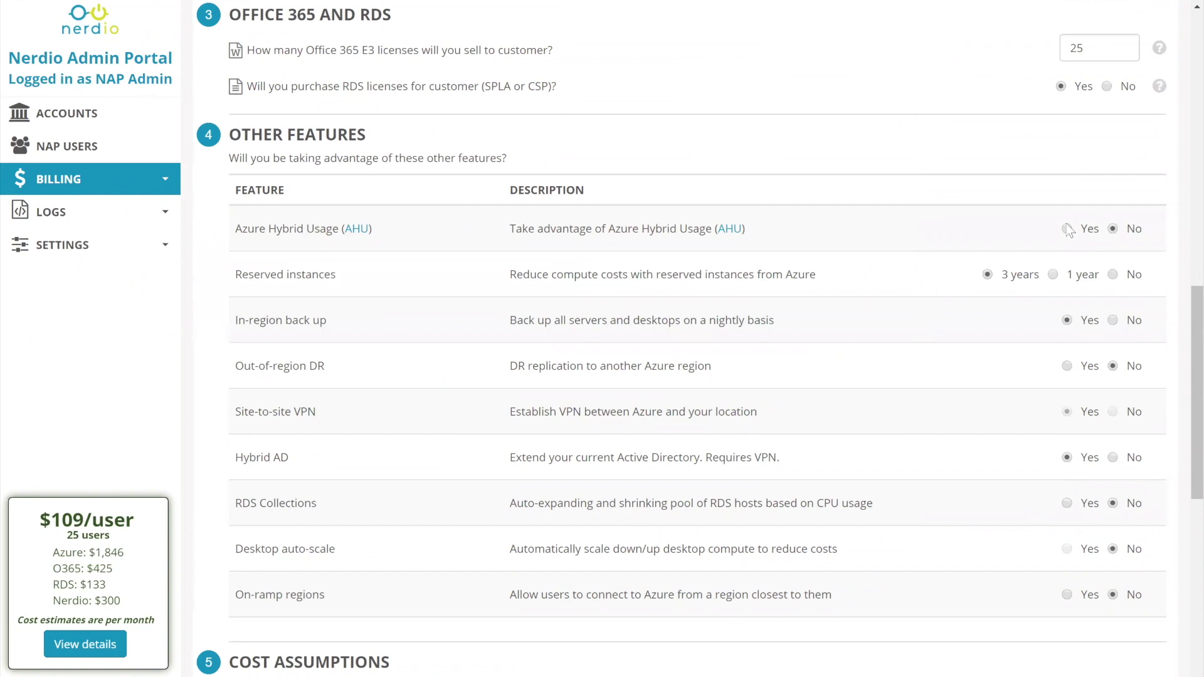
# Set Azure Hybrid Usage (AHU) to Yes in Other Features
pyautogui.click(1066, 229)
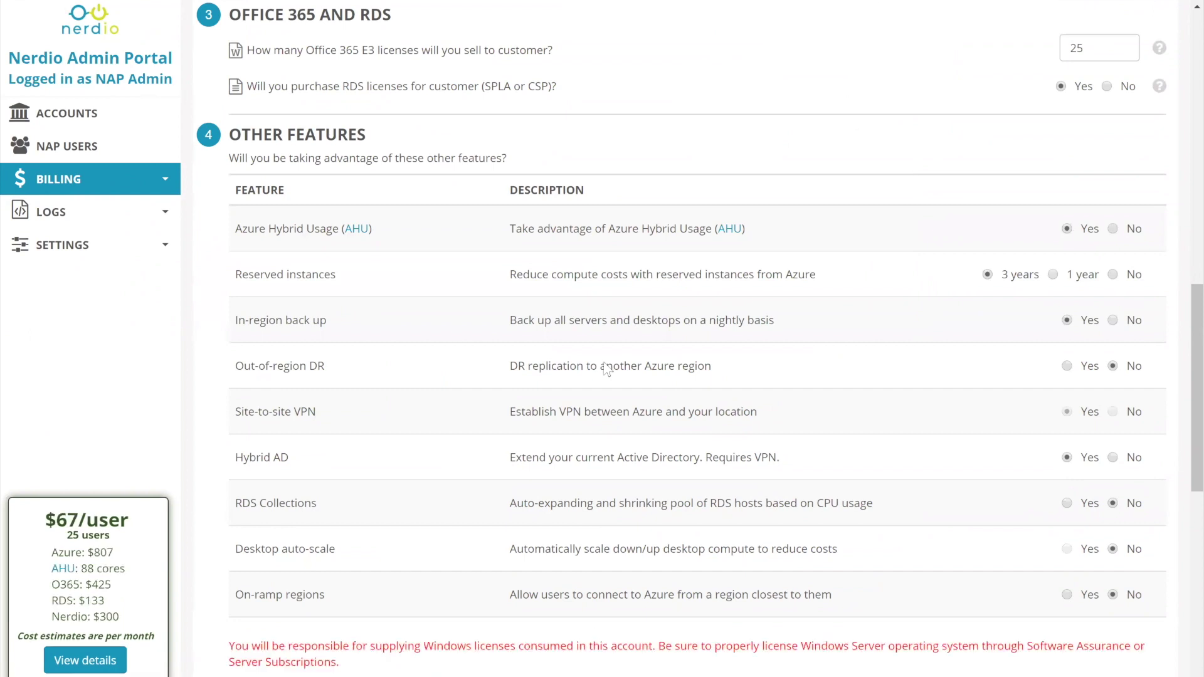
pyautogui.scroll(-1, 607, 367)
pyautogui.scroll(-2, 607, 366)
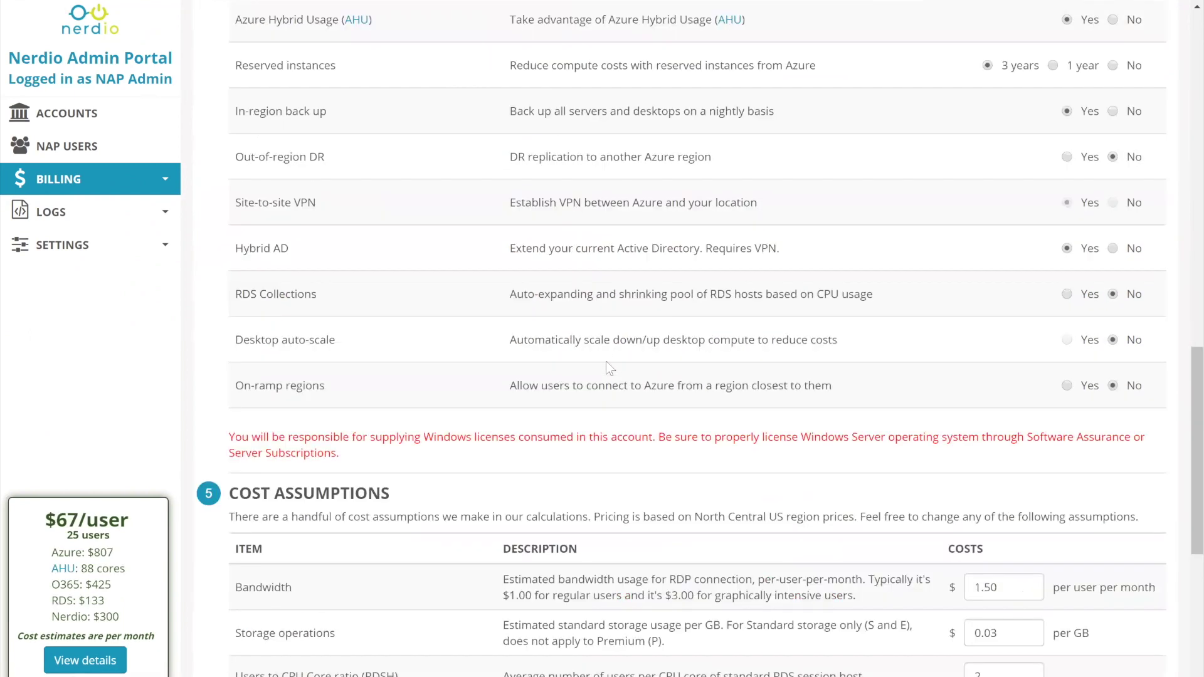
pyautogui.scroll(-1, 658, 357)
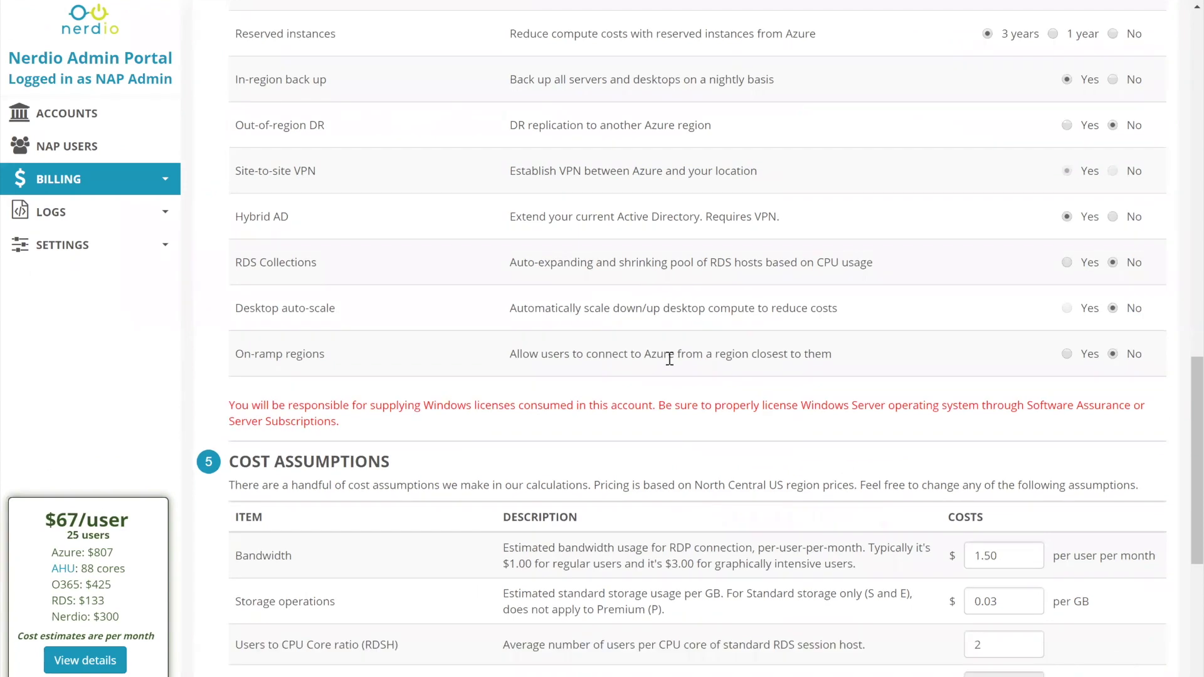
pyautogui.scroll(-4, 385, 184)
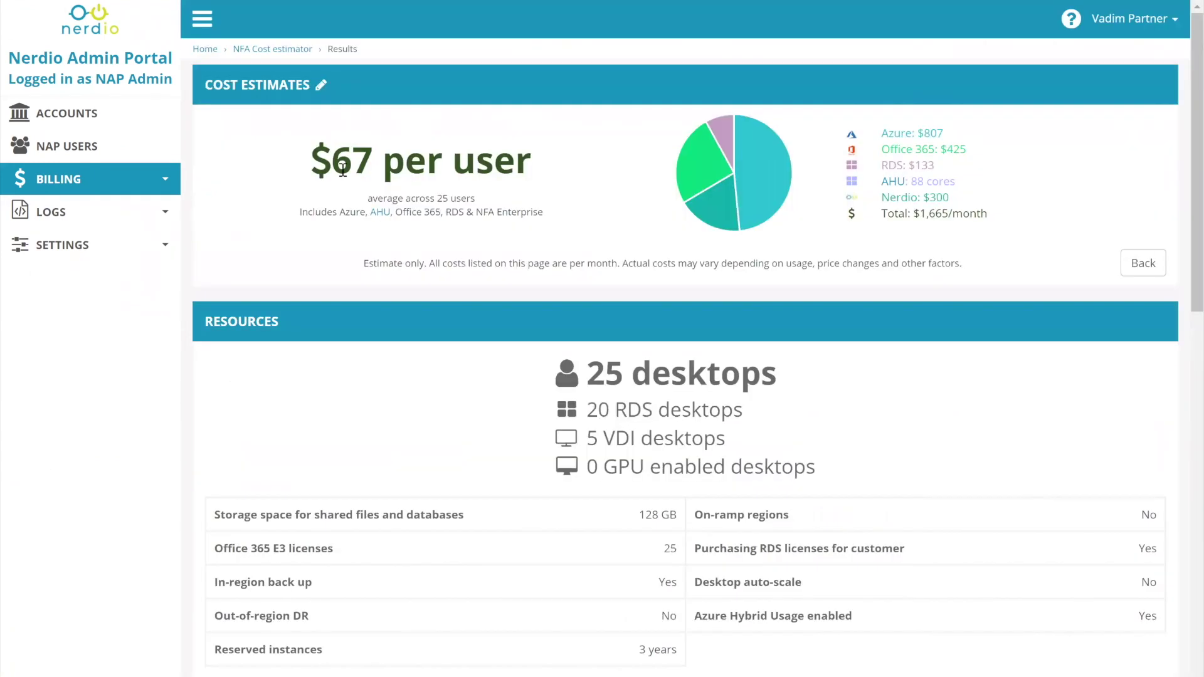
# Highlight the $67 per-user price and the $807 average monthly Azure cost
pyautogui.moveTo(331, 160); pyautogui.dragTo(520, 163)
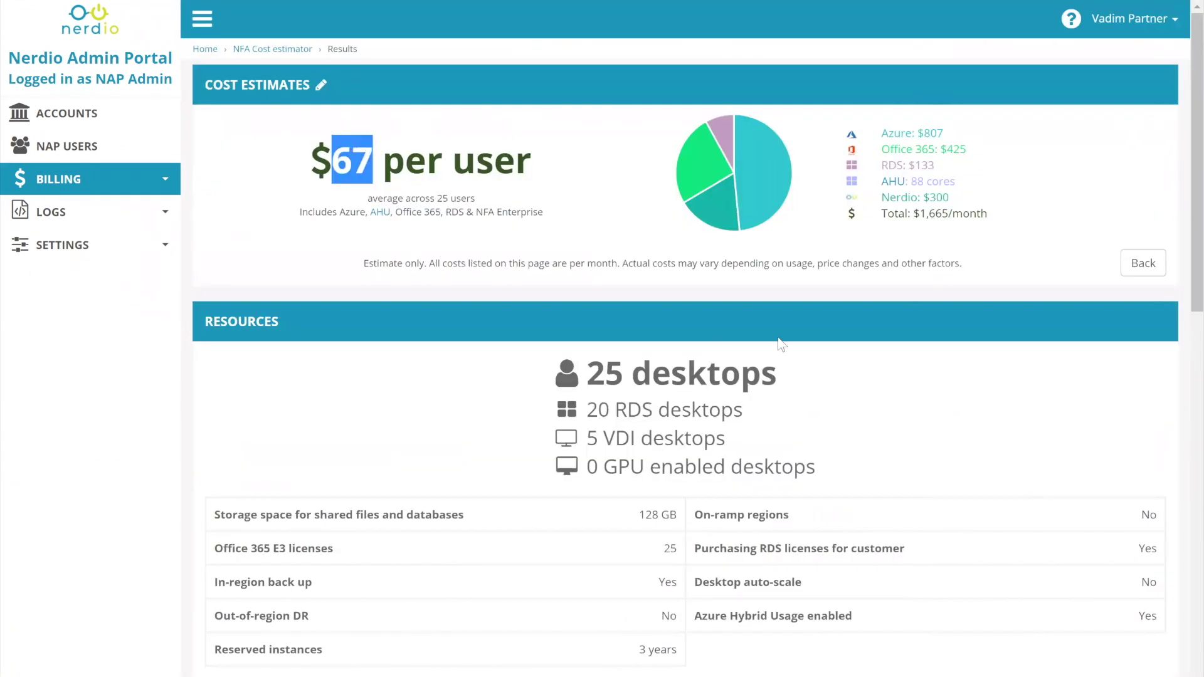
pyautogui.scroll(-2, 766, 366)
pyautogui.scroll(-2, 766, 371)
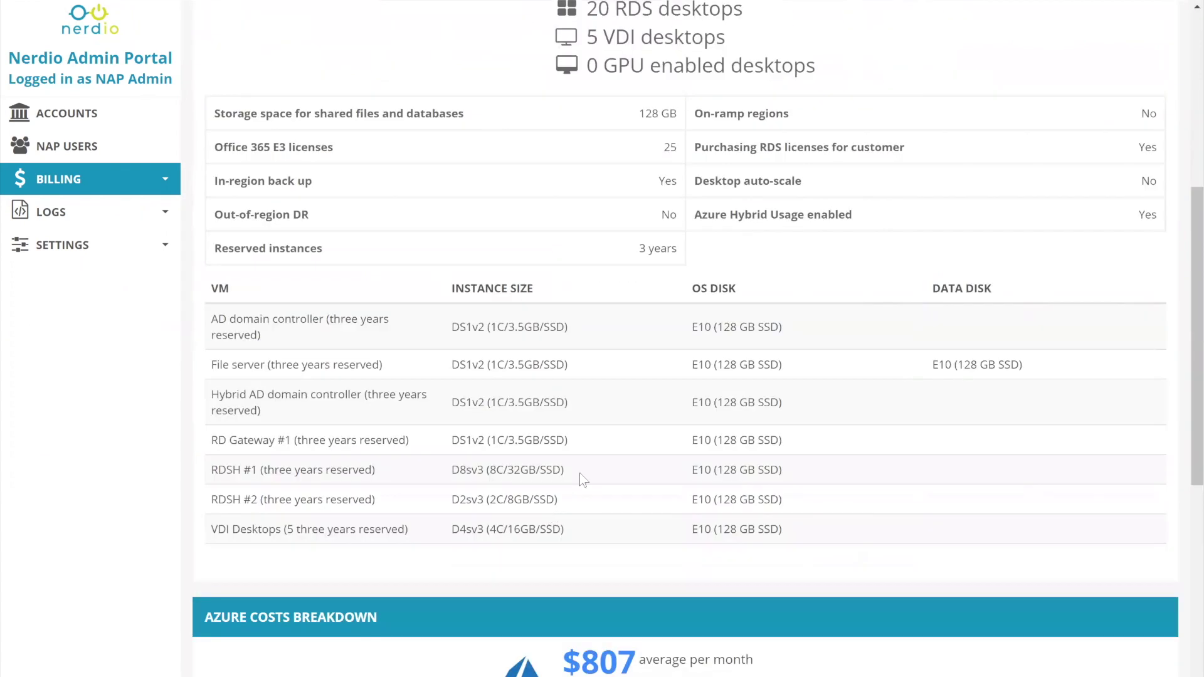
pyautogui.scroll(-2, 574, 452)
pyautogui.scroll(-1, 619, 446)
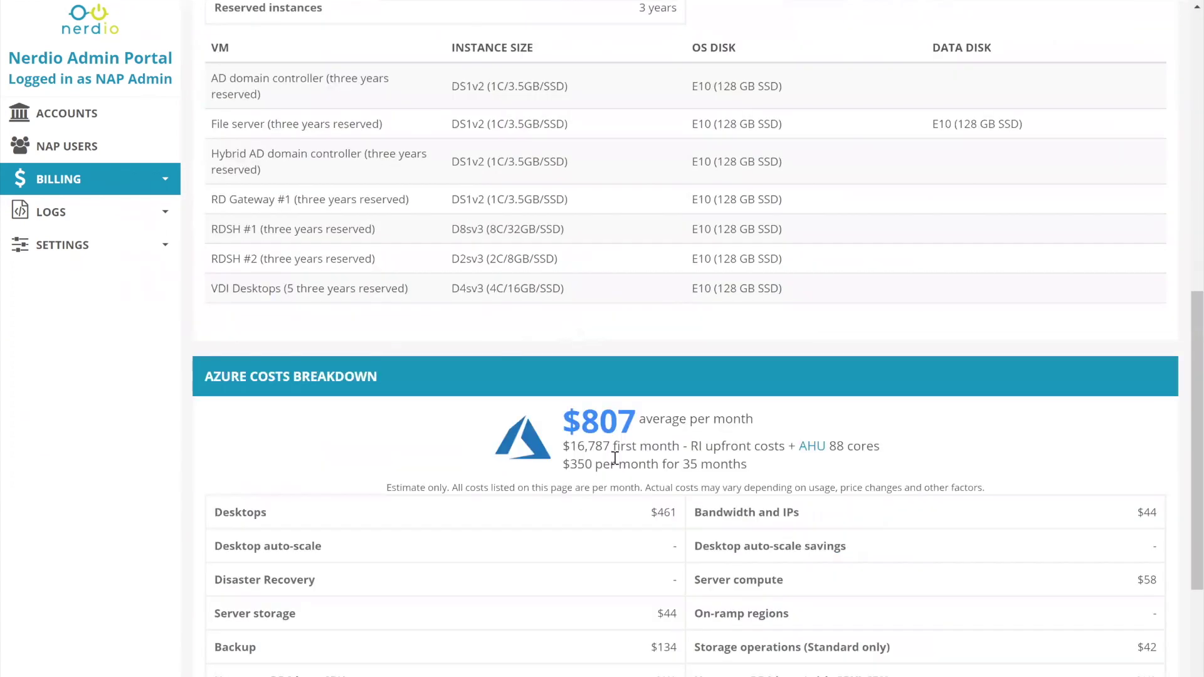
pyautogui.moveTo(570, 446); pyautogui.dragTo(619, 445)
pyautogui.click(595, 461)
pyautogui.moveTo(581, 418); pyautogui.dragTo(645, 418)
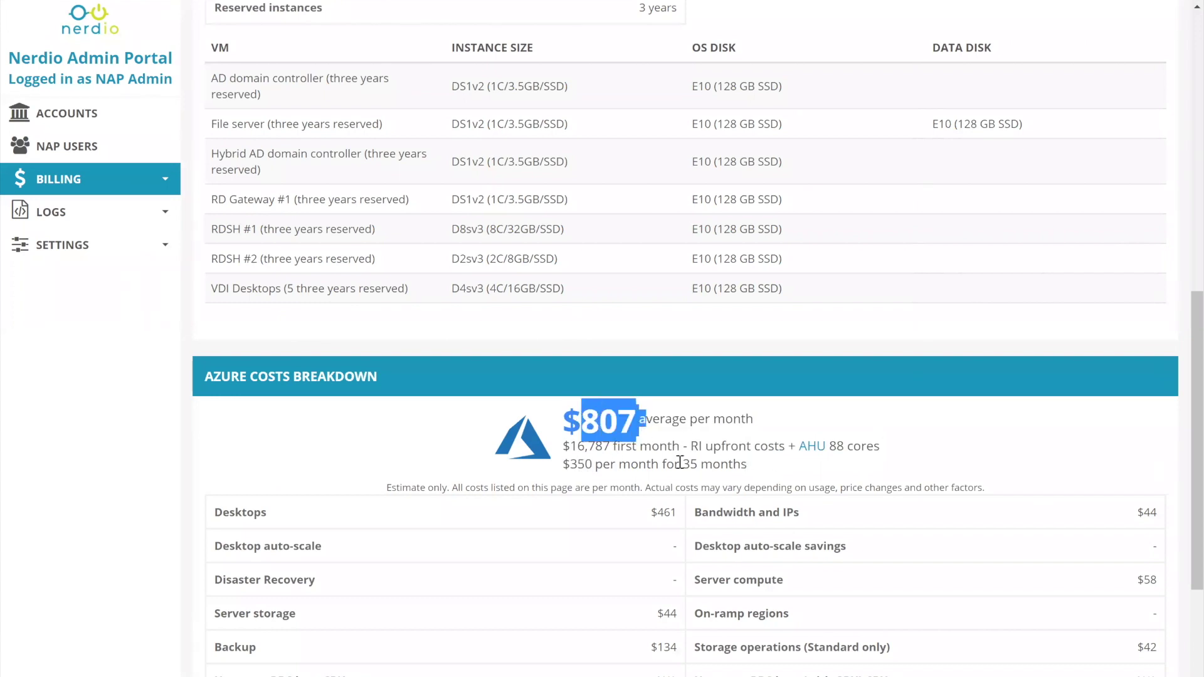
pyautogui.scroll(-1, 843, 478)
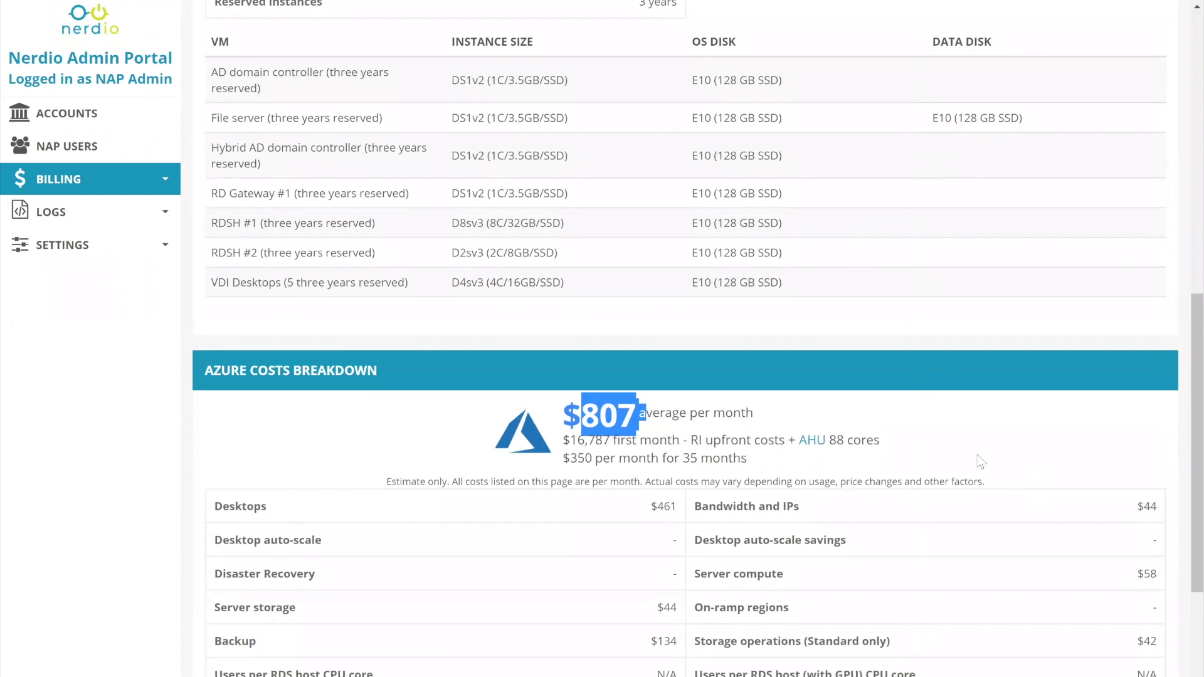
pyautogui.scroll(-1, 1143, 388)
pyautogui.click(1150, 389)
pyautogui.scroll(-1, 1149, 388)
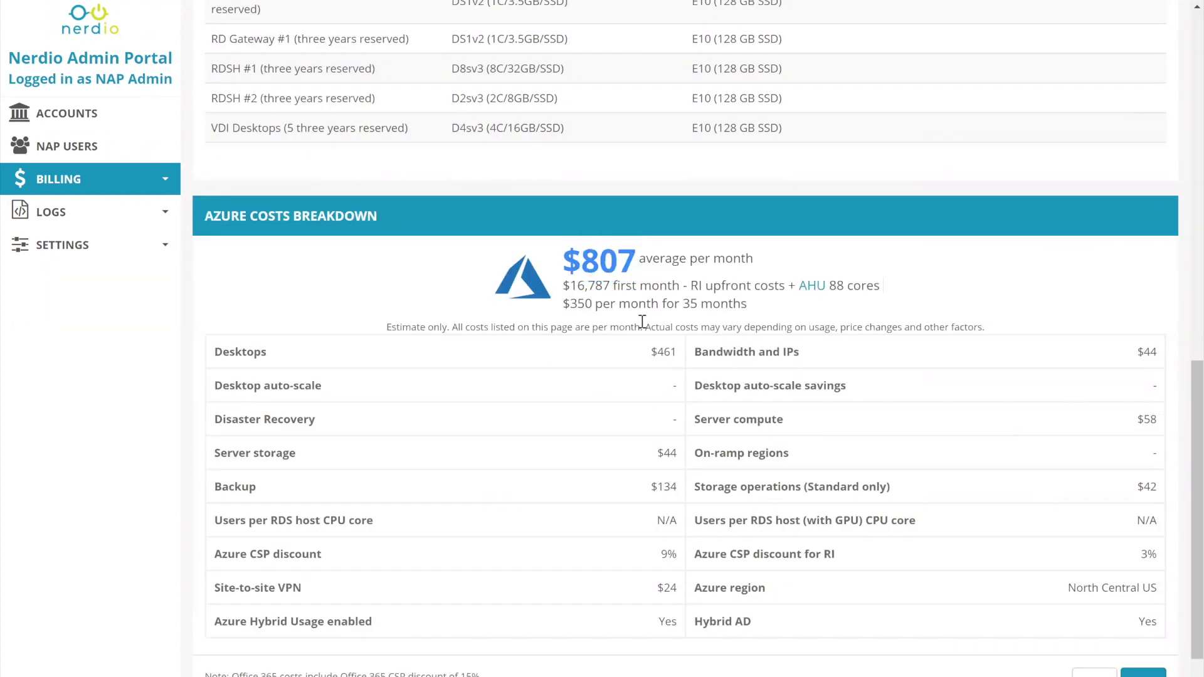
# Point out the Desktops cost row and RDSH #2's three-year reservation, then return to the estimator
pyautogui.tripleClick(677, 350)
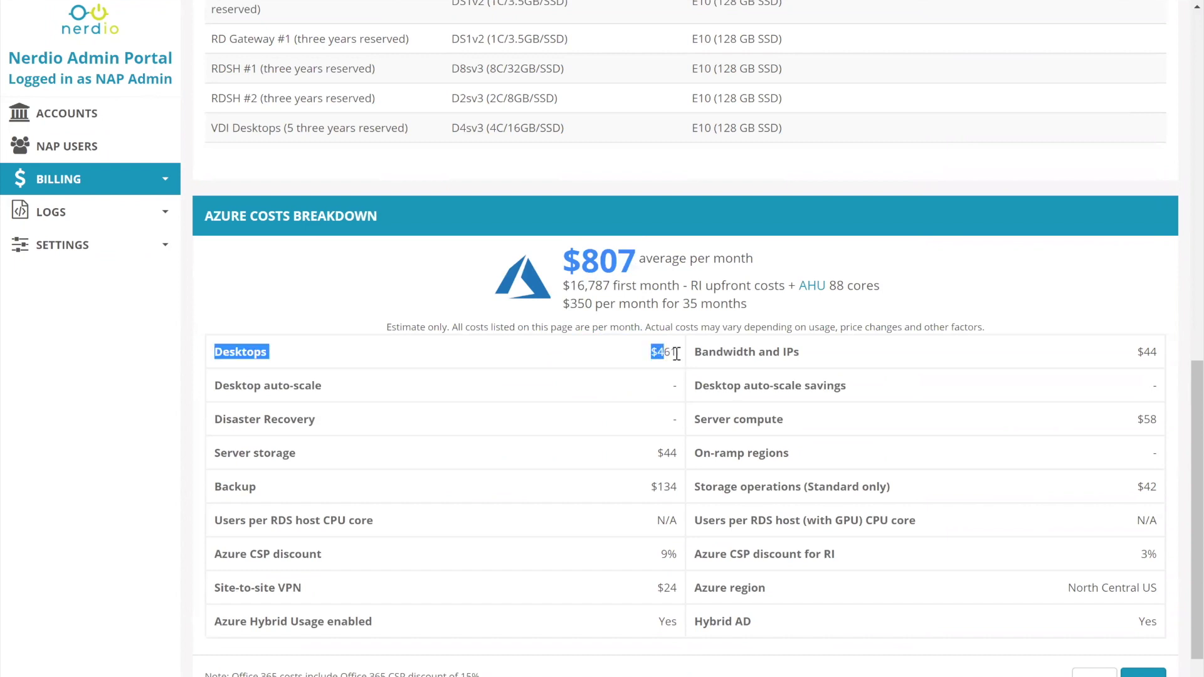
pyautogui.click(679, 352)
pyautogui.scroll(-1, 677, 357)
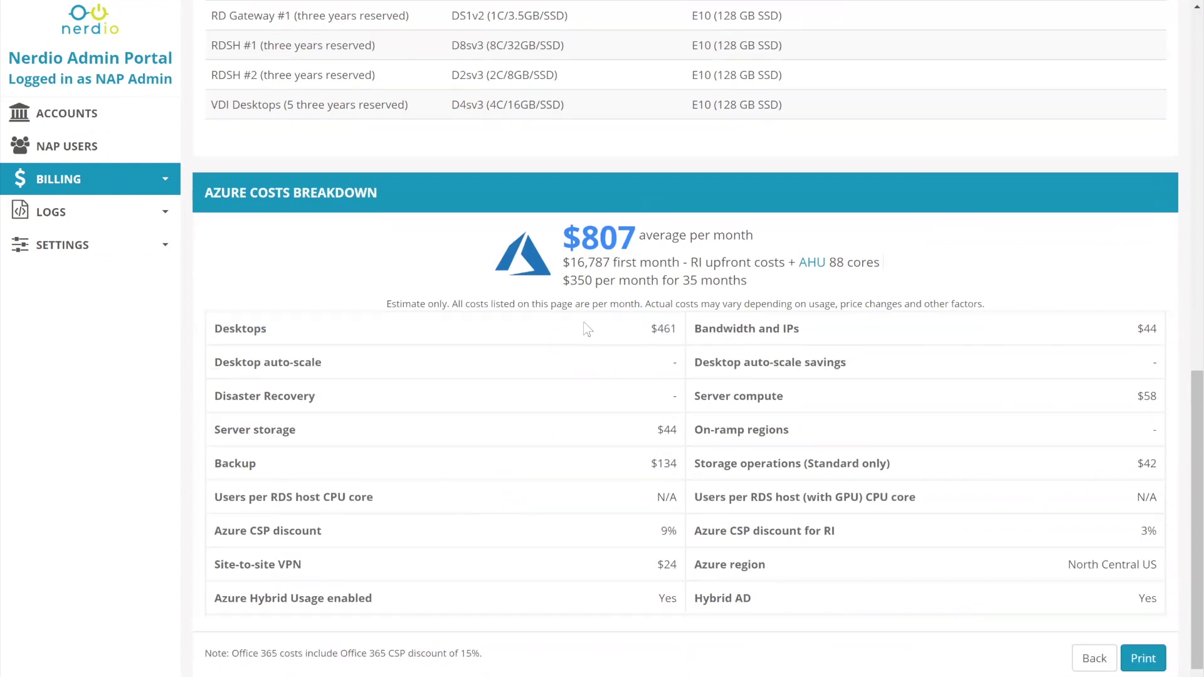
pyautogui.scroll(2, 283, 166)
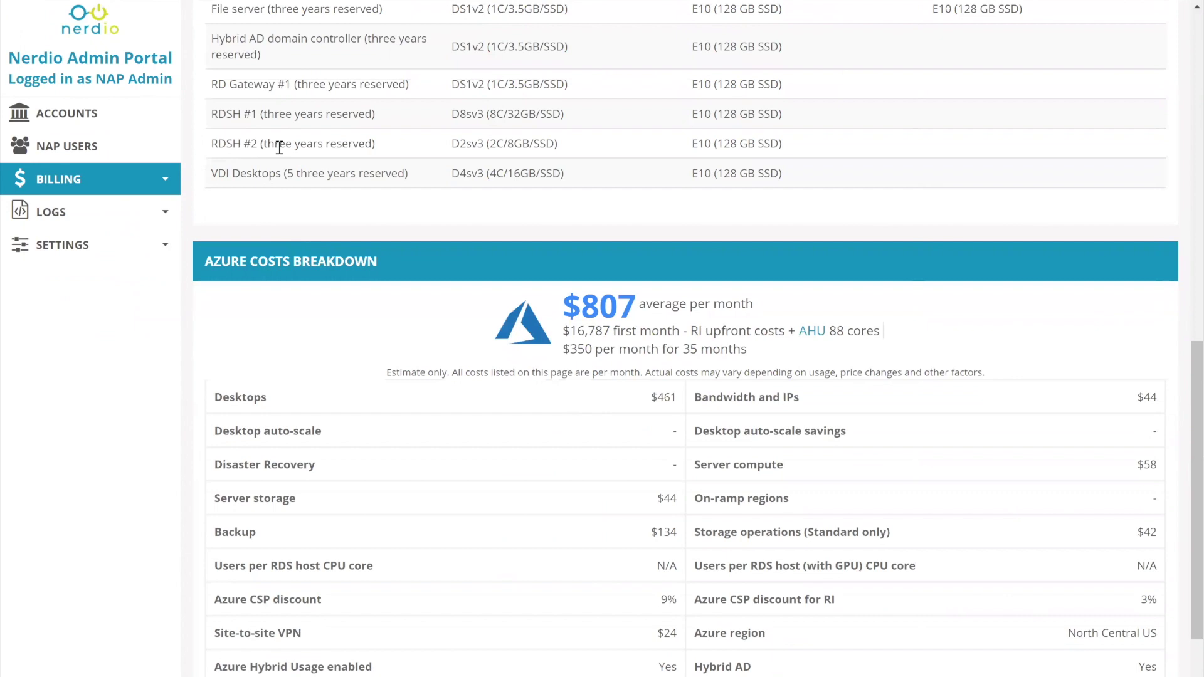
pyautogui.moveTo(268, 142); pyautogui.dragTo(375, 143)
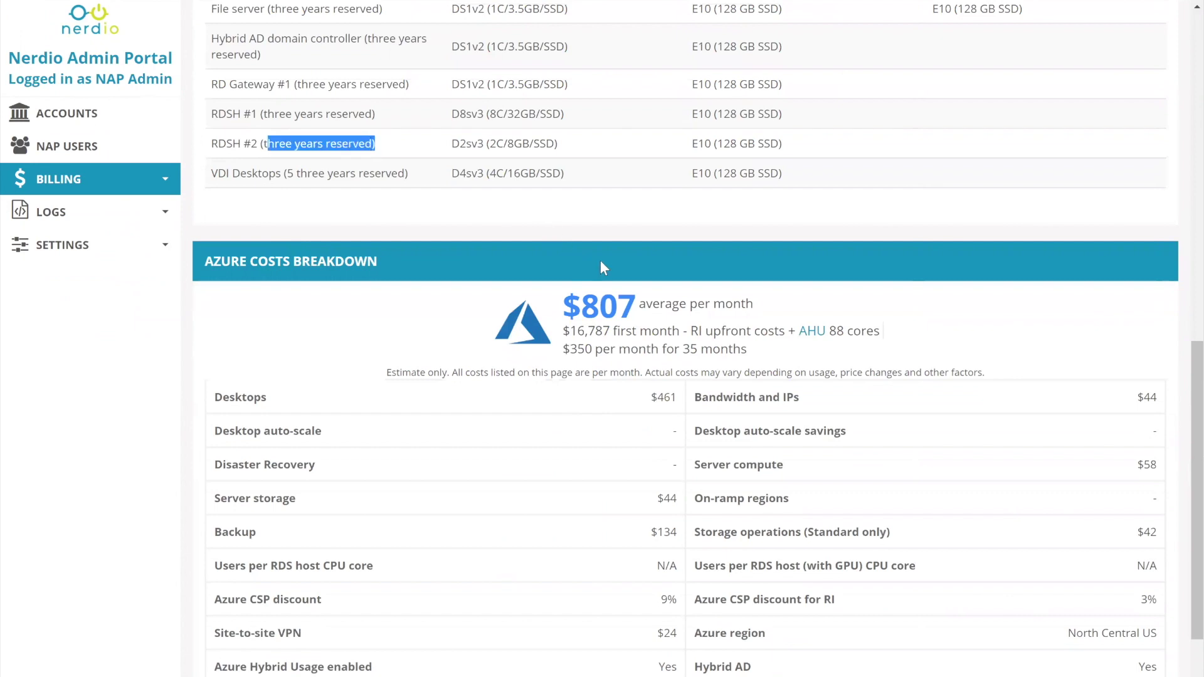
pyautogui.scroll(-2, 874, 372)
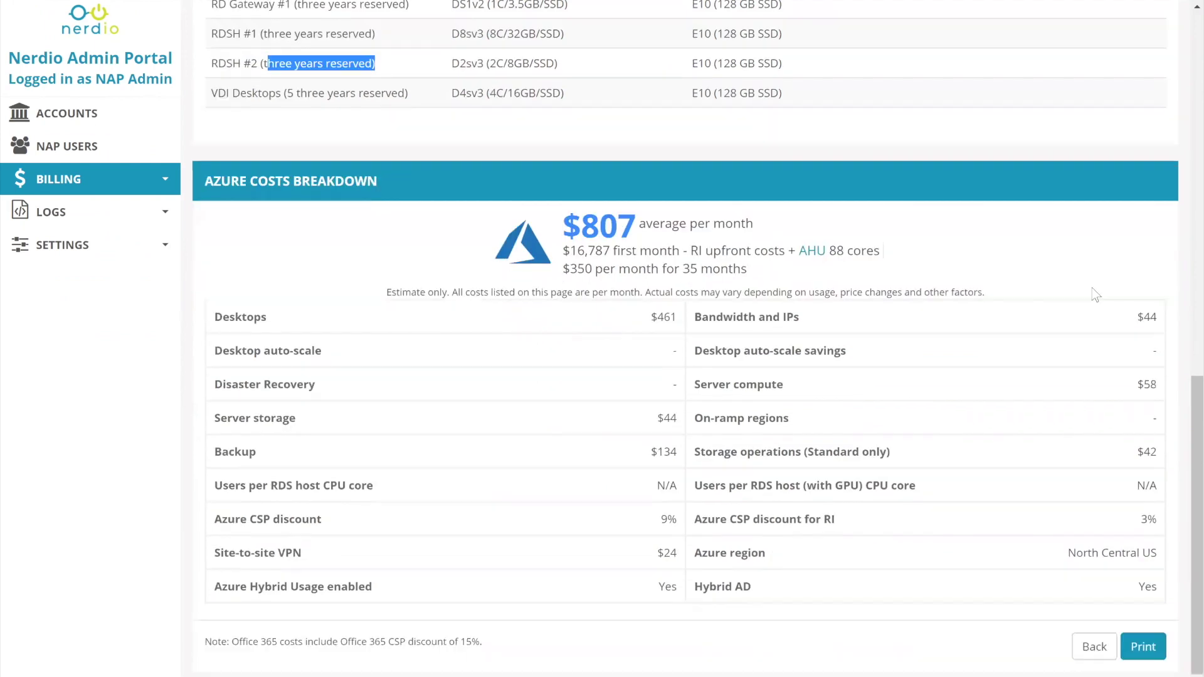
pyautogui.click(1093, 646)
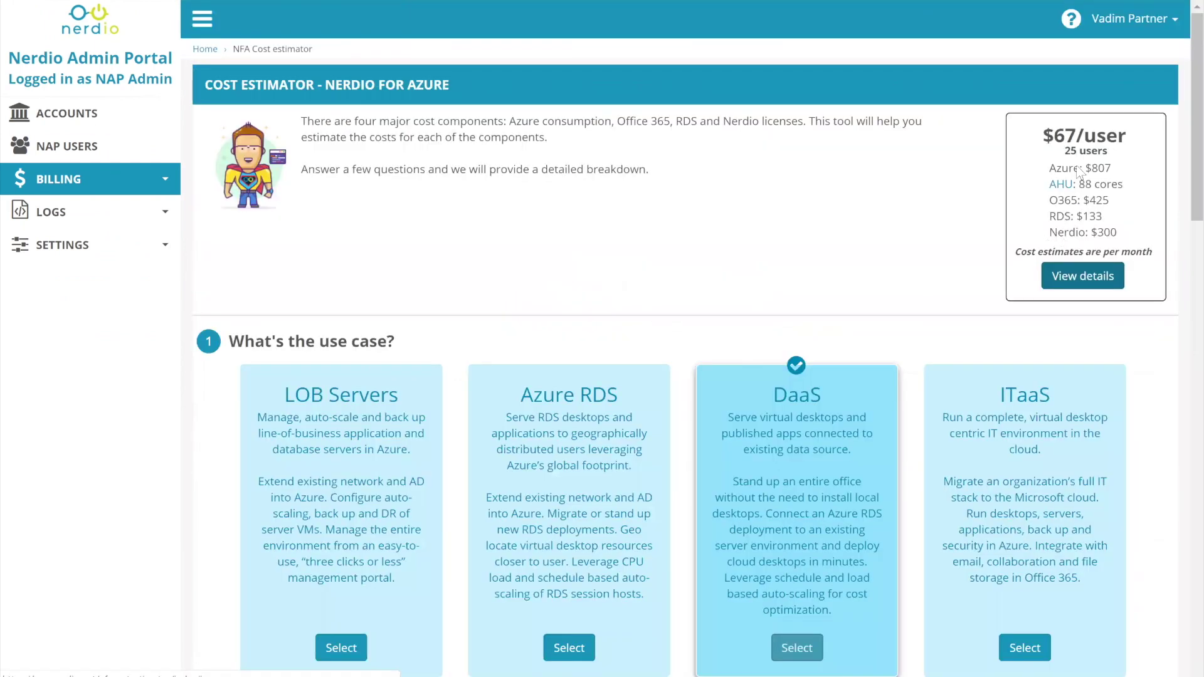
pyautogui.scroll(-5, 1113, 223)
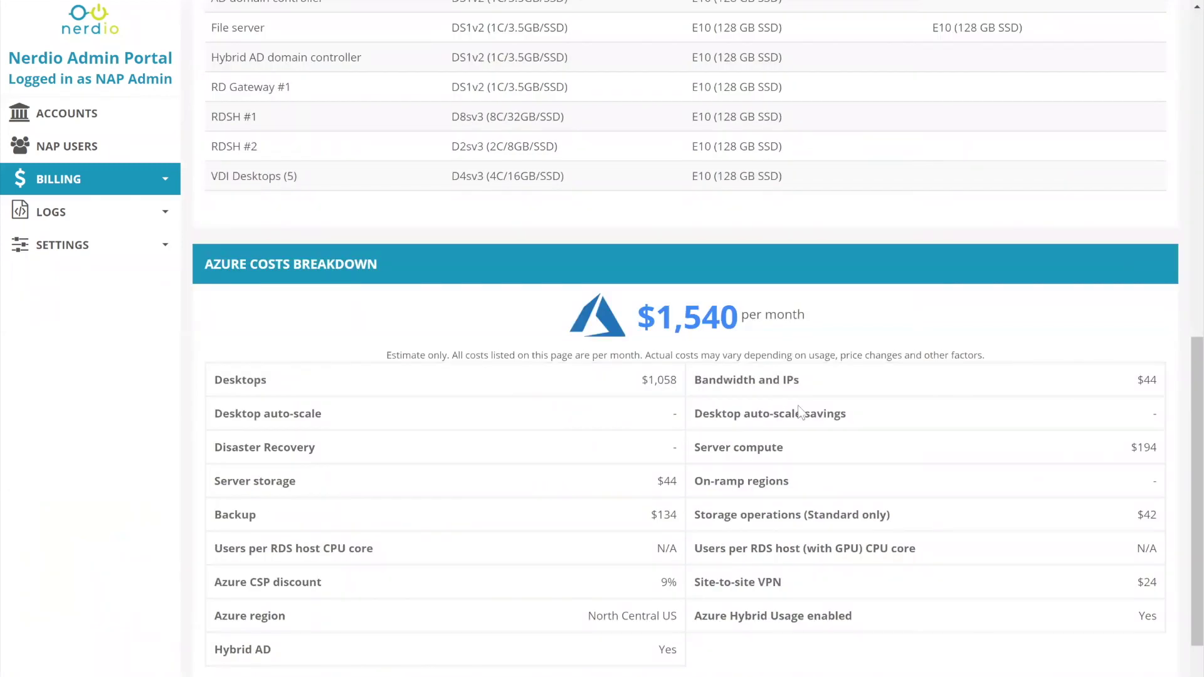
pyautogui.scroll(-2, 802, 410)
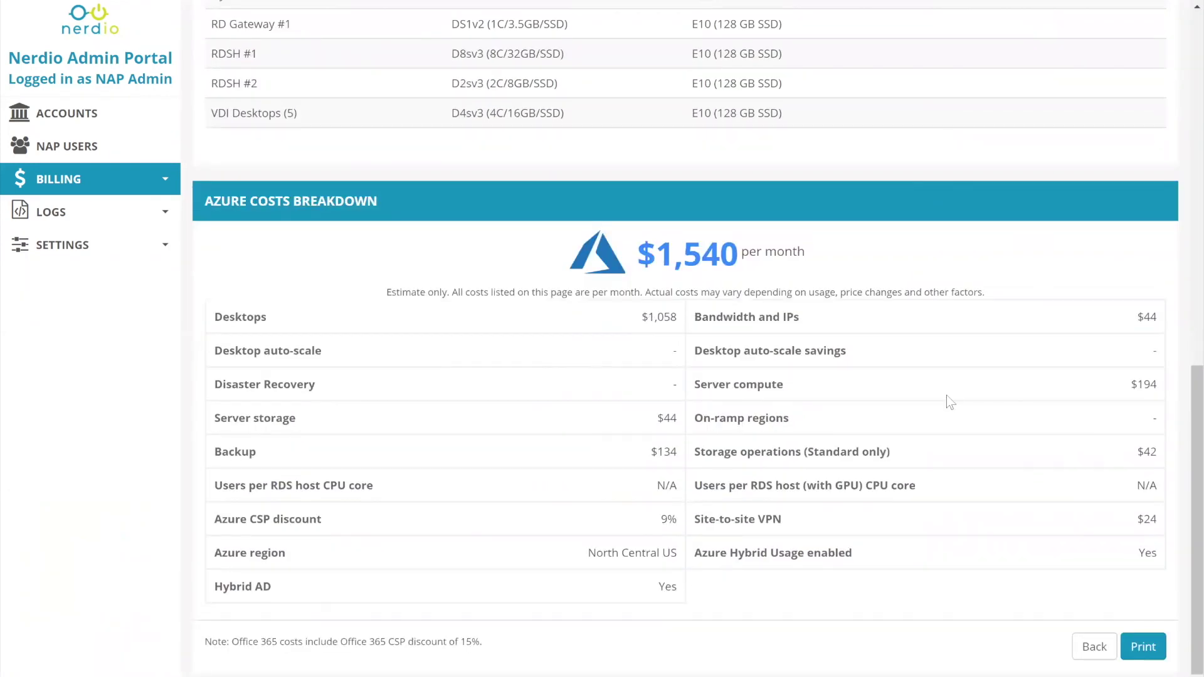